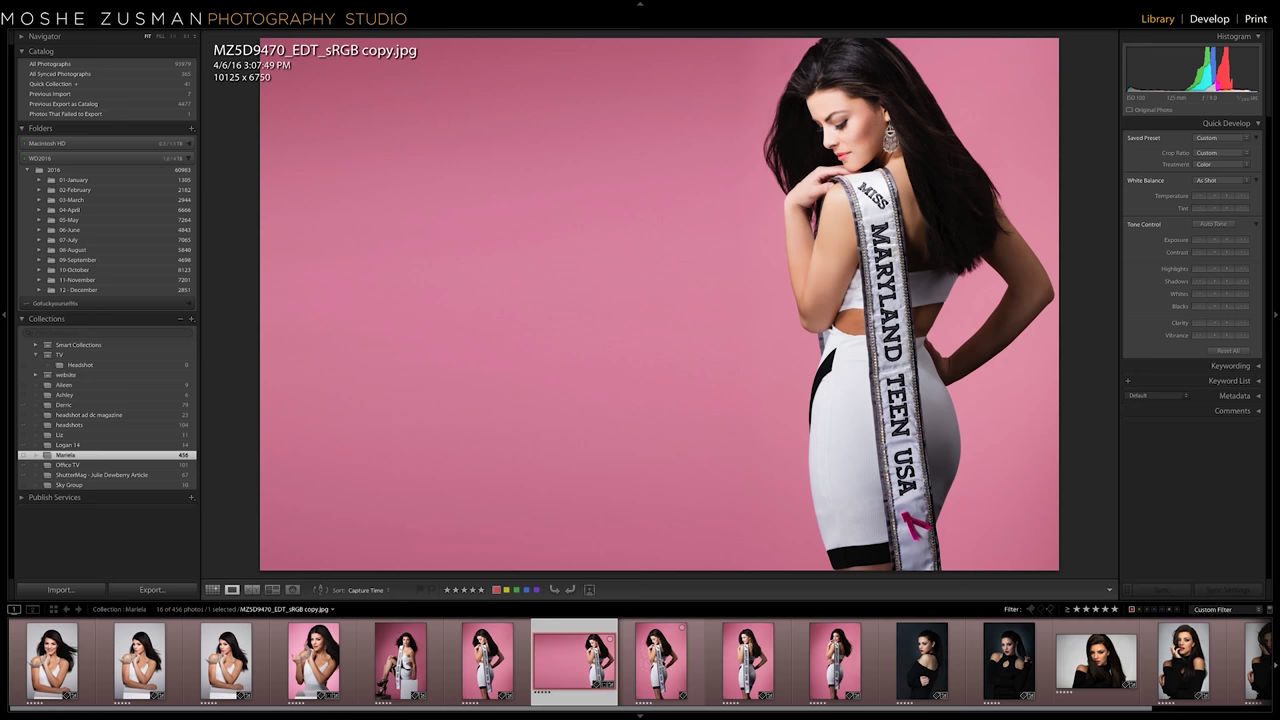
Turn off the photo filter for the current collection and open its first photo, MZ5D9228.CR2.
left_click(1133, 611)
key("ctrl+l")
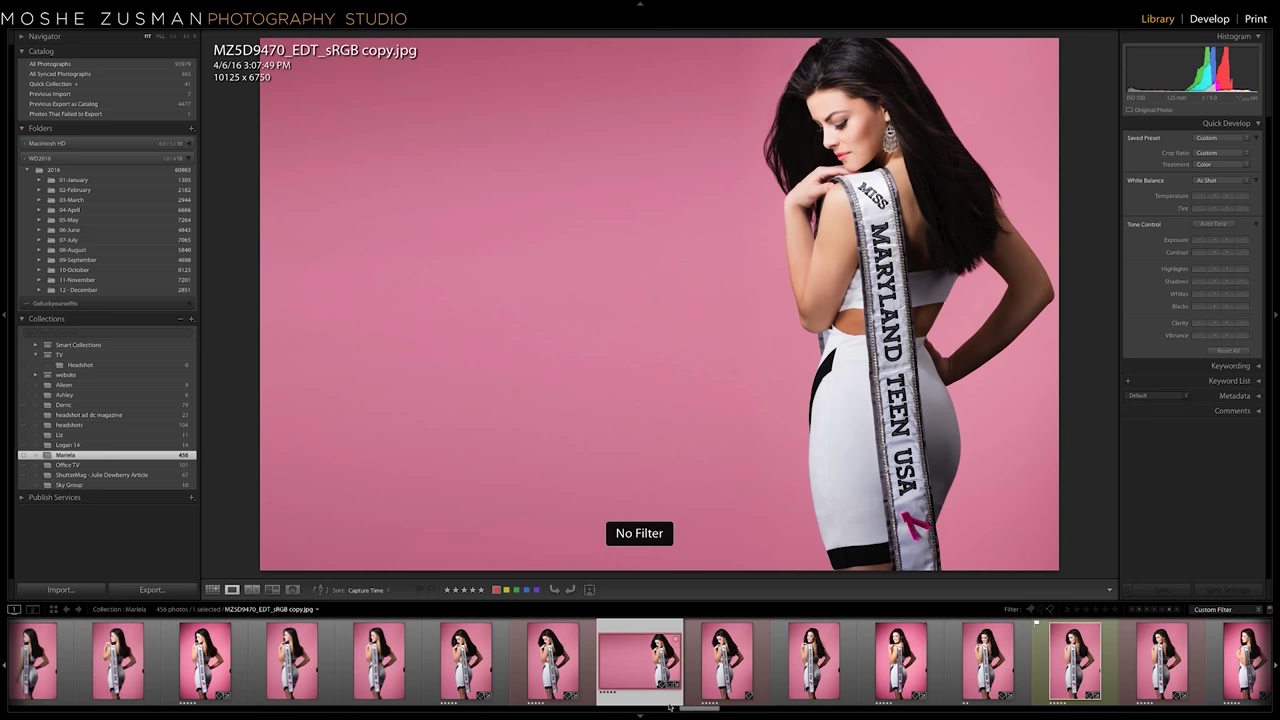
left_click_drag(700, 709, 30, 709)
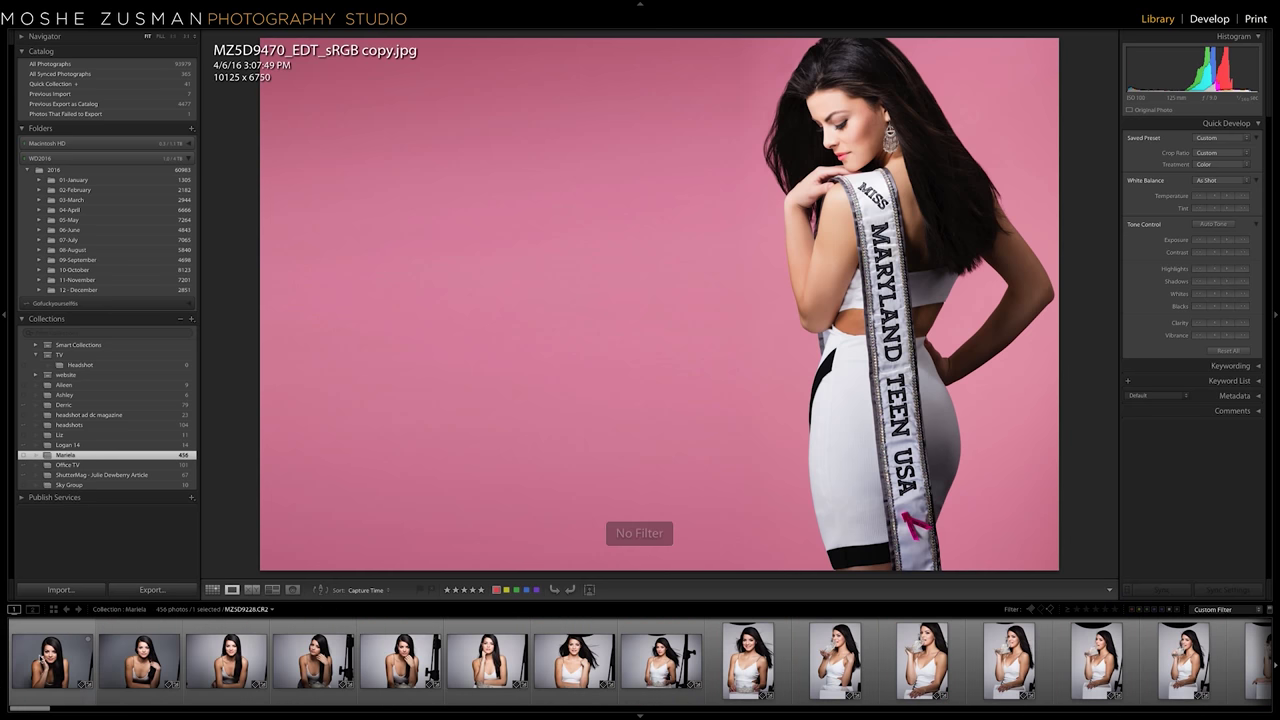
left_click(42, 657)
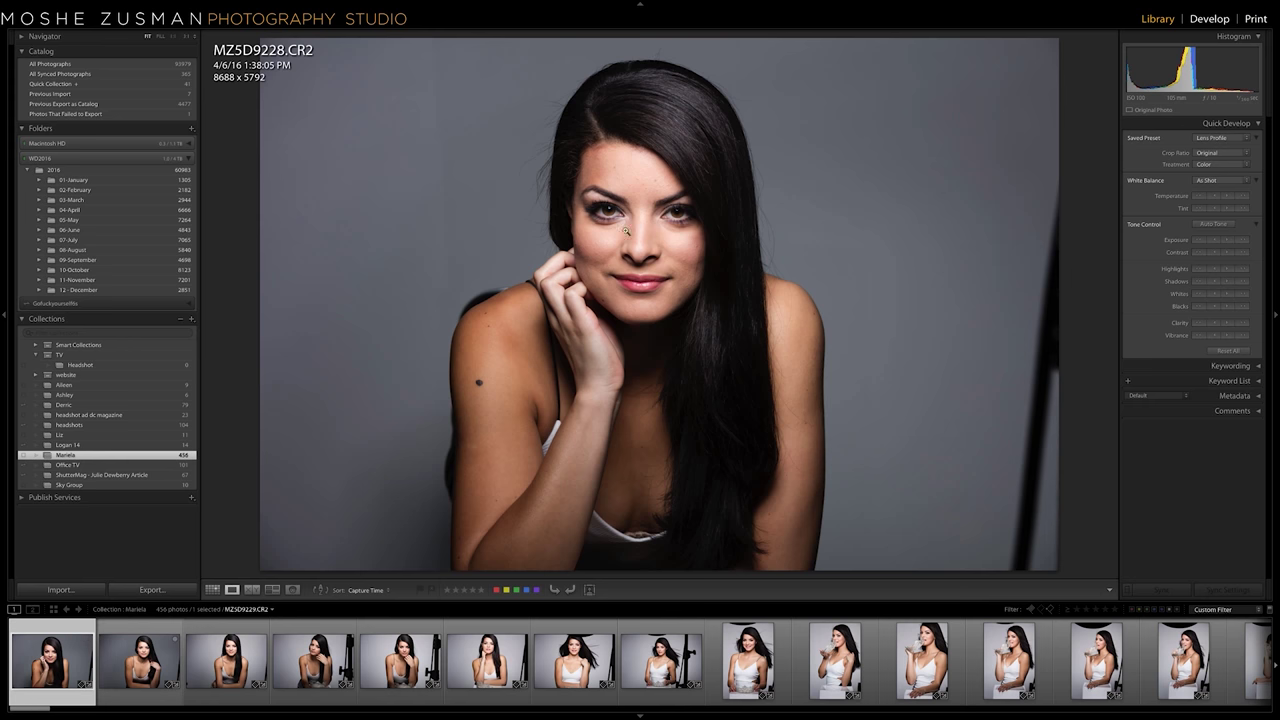
Inspect the eyes in MZ5D9228.CR2 up close, and compare the photo with the following two frames.
left_click(620, 209)
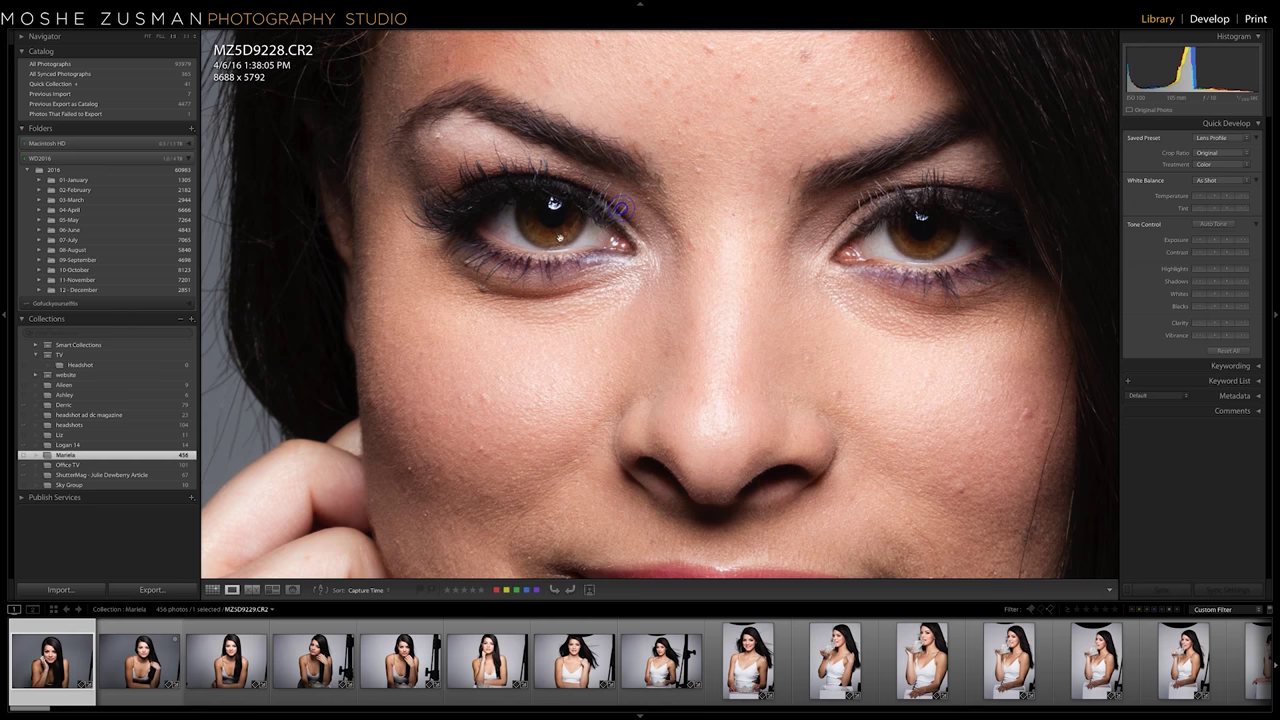
left_click(555, 210)
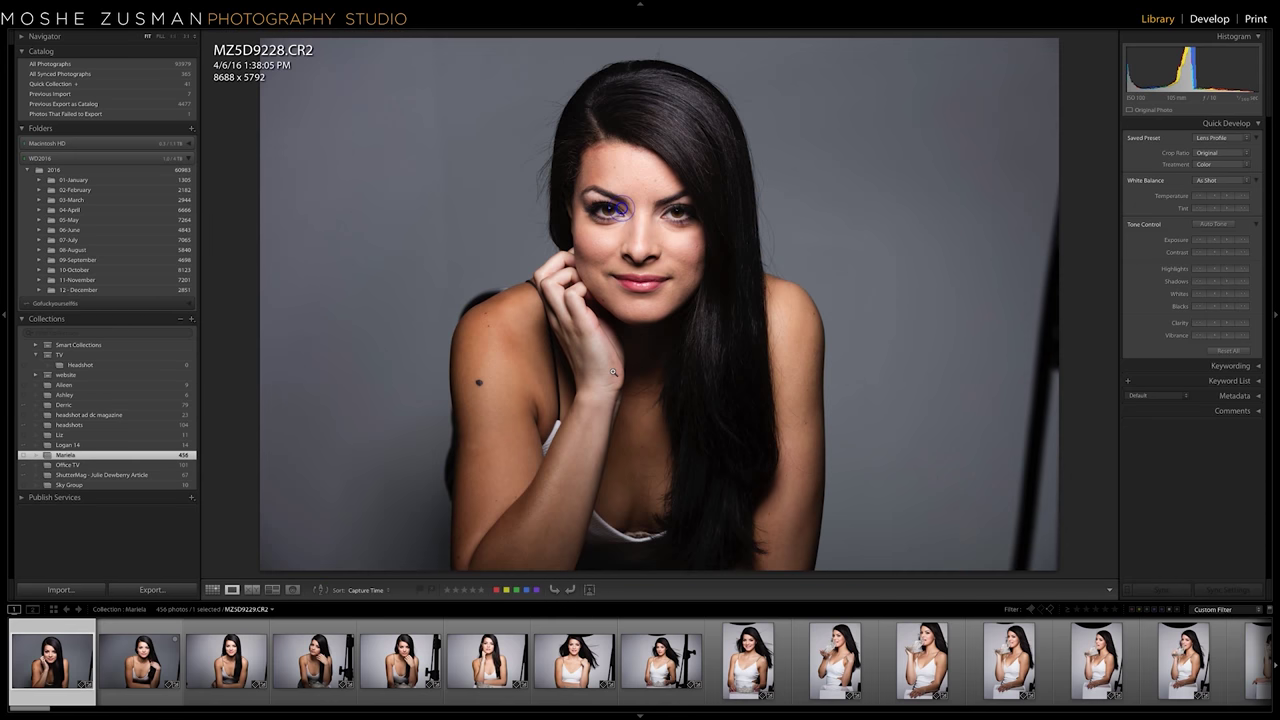
key("Right")
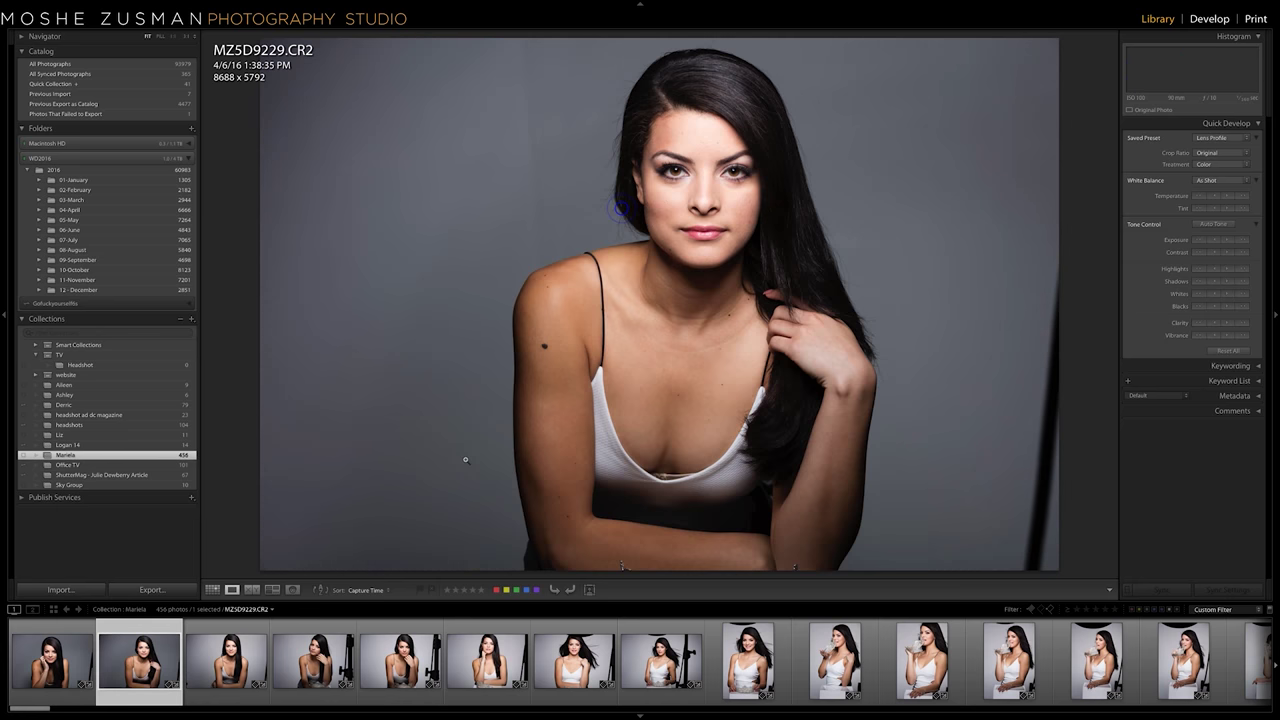
key("Right")
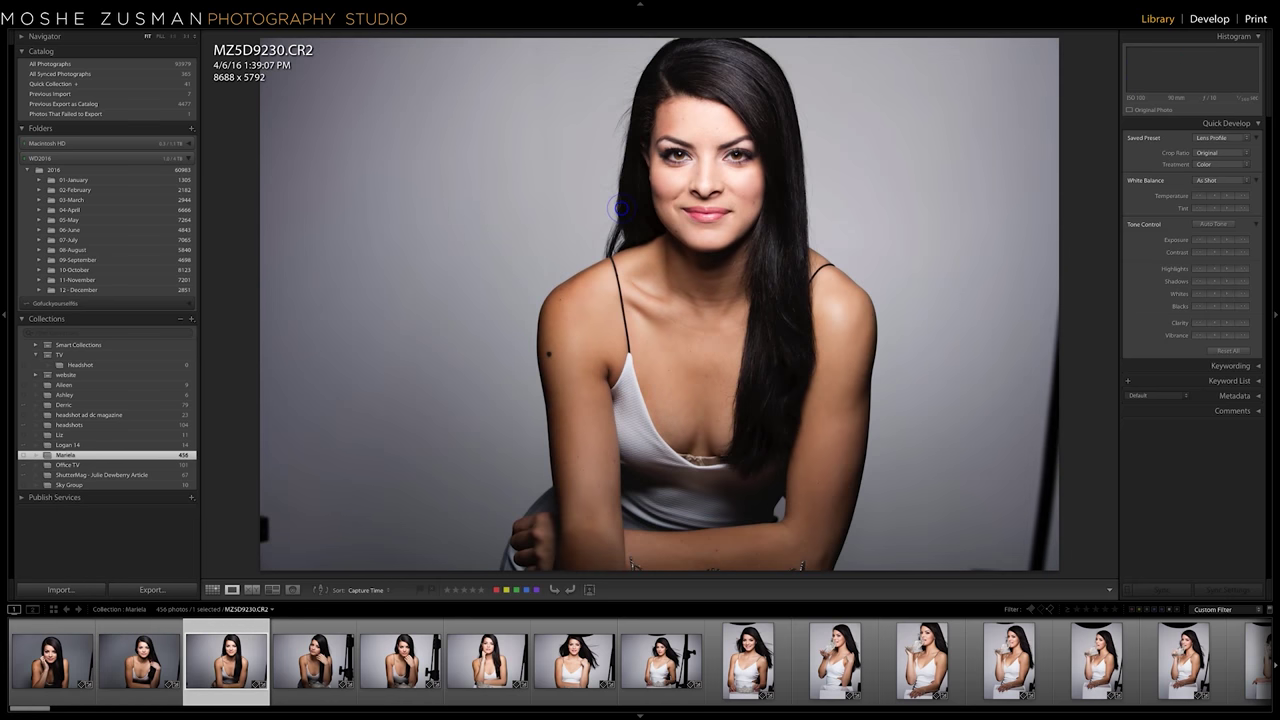
key("Left")
key("Left")
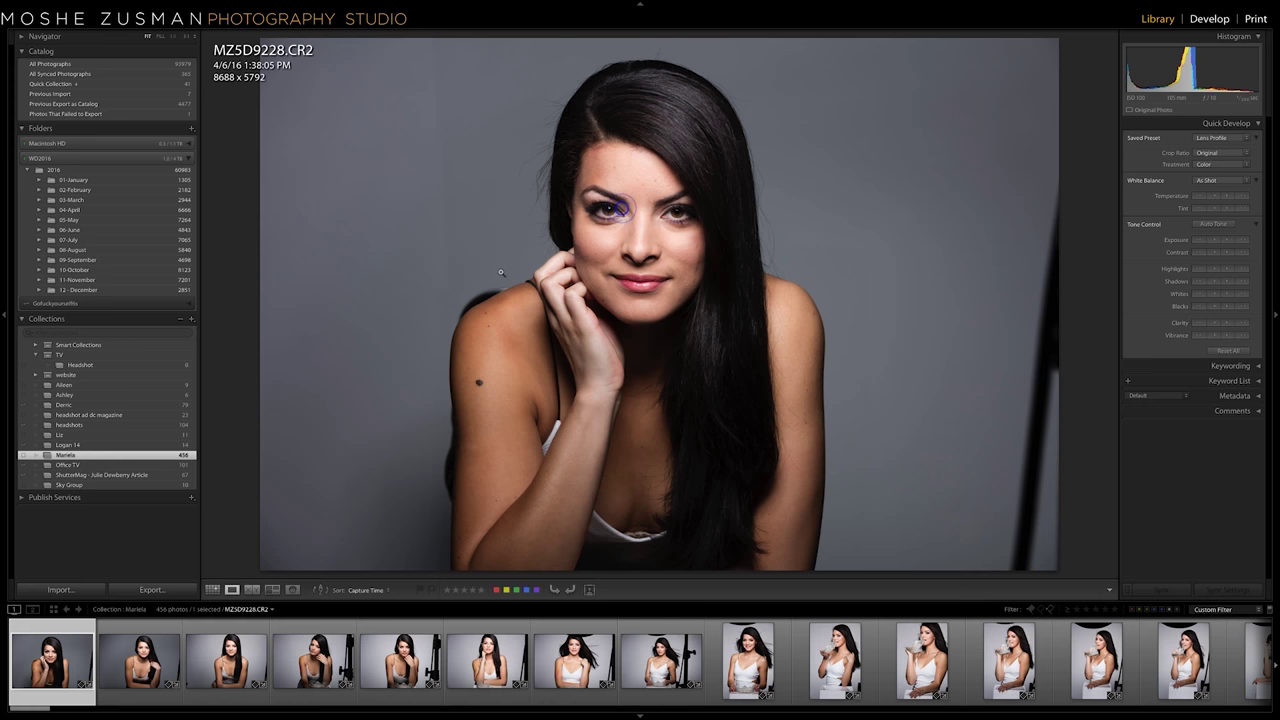
Advance through the seated landscape frames to MZ5D9232.CR2 and examine the face close up for focus and skin detail.
key("Right")
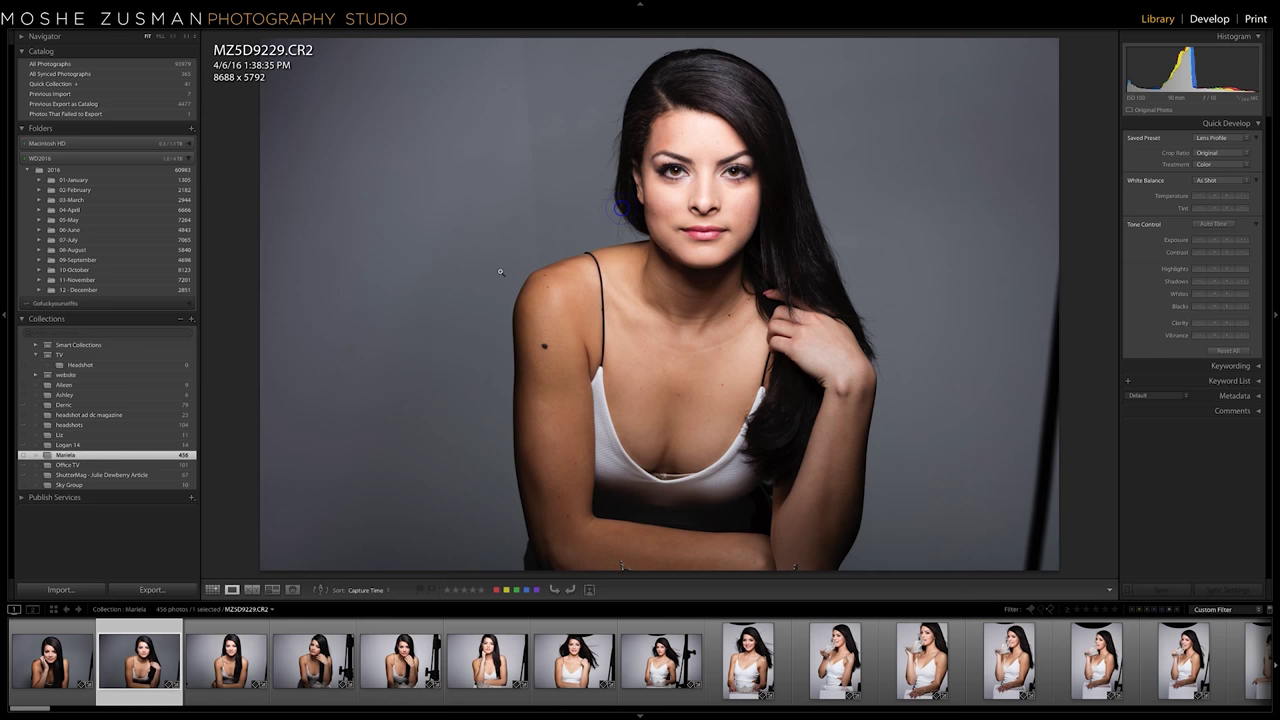
key("Right")
key("Right")
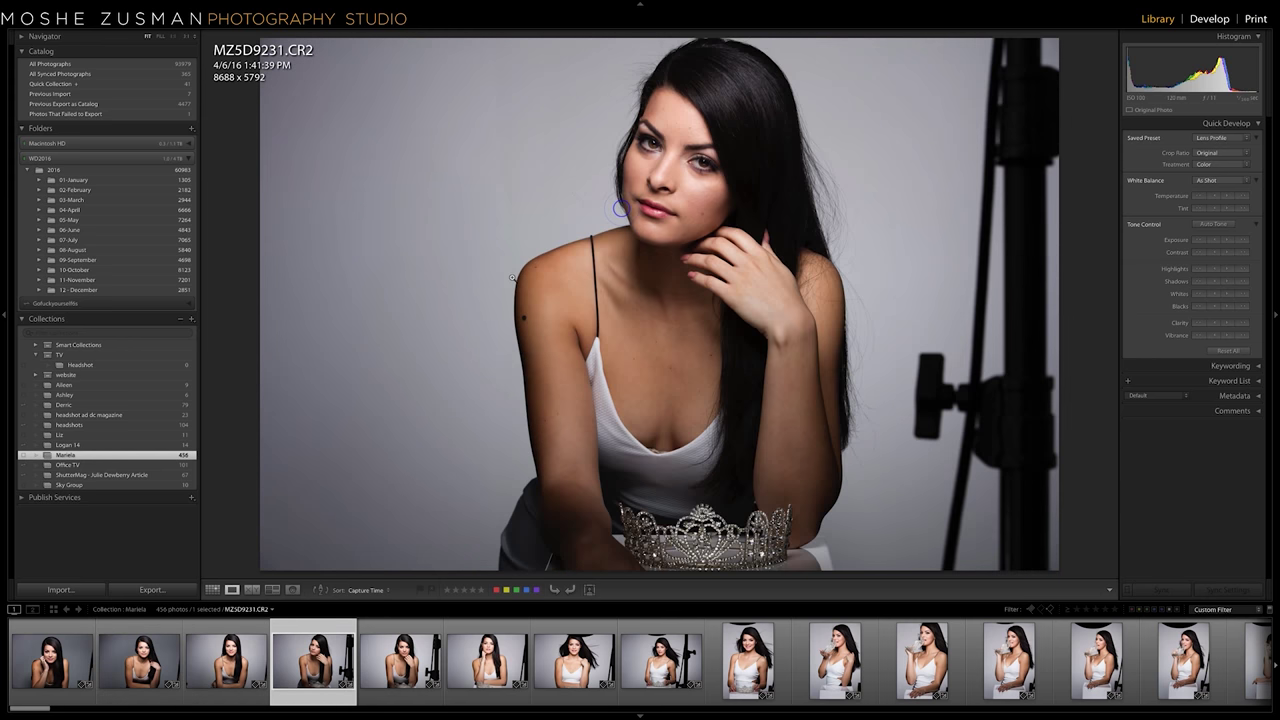
key("Right")
left_click(674, 165)
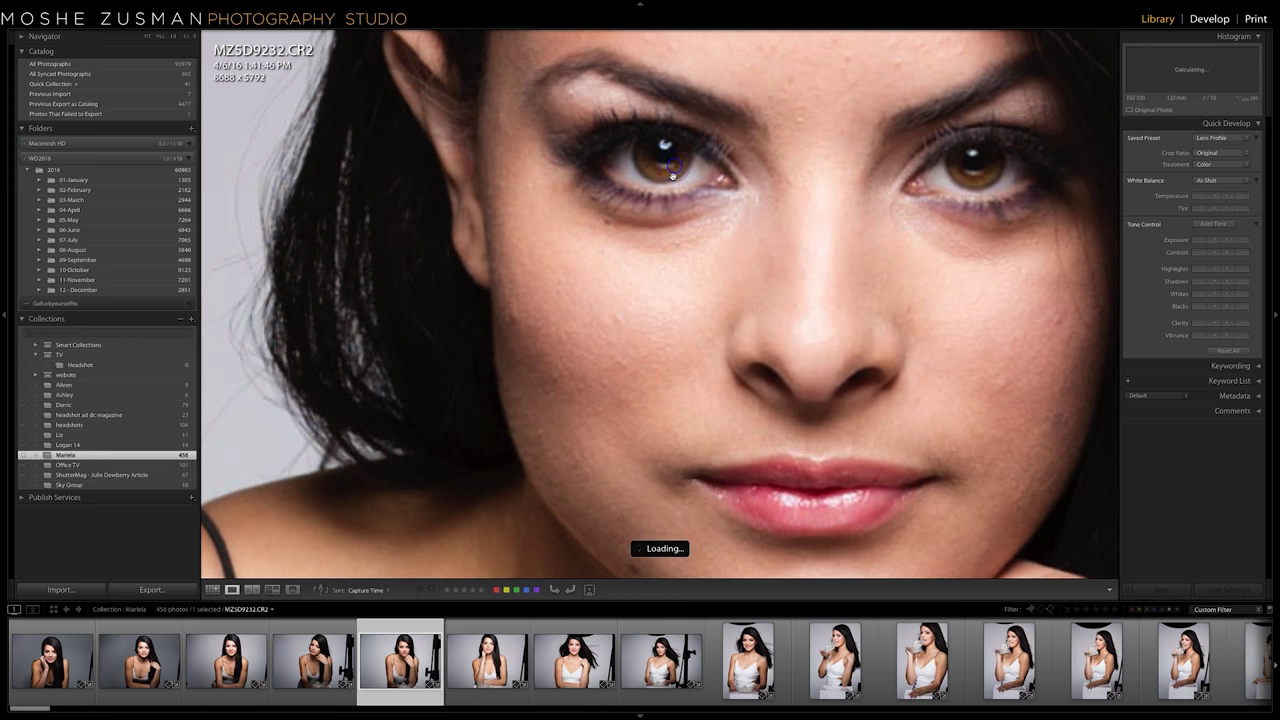
left_click_drag(848, 180, 737, 294)
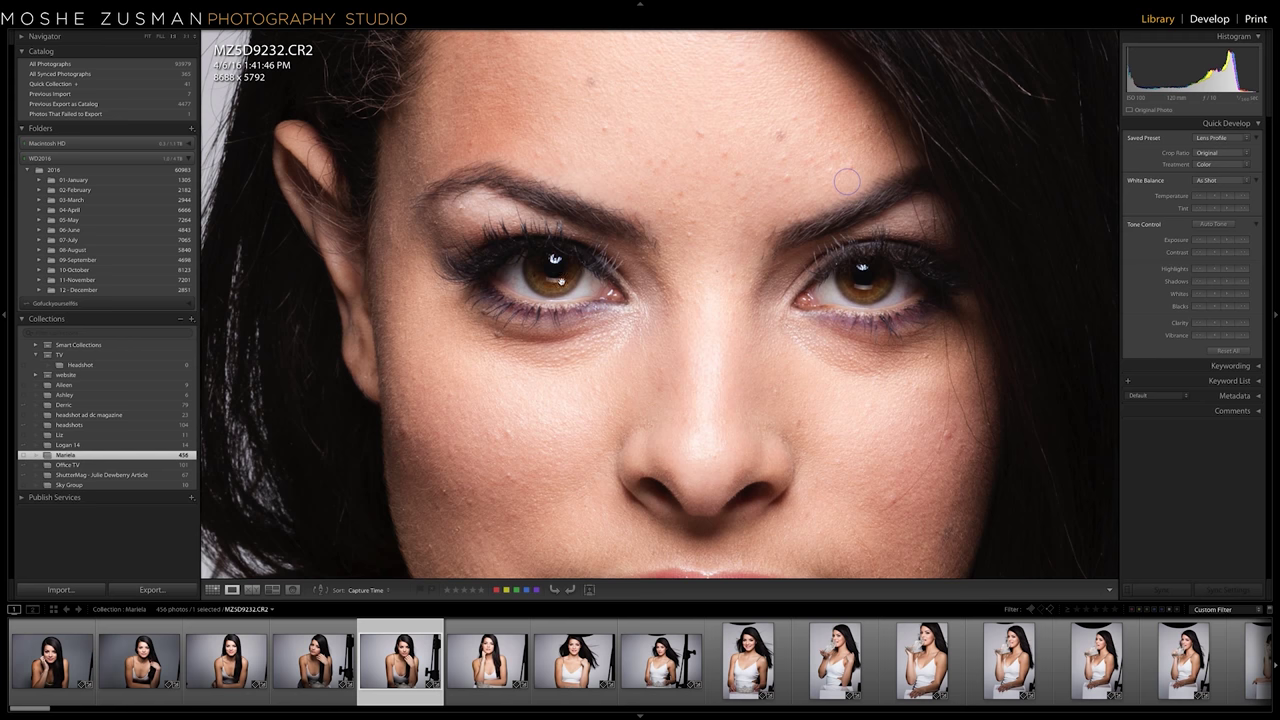
scroll(562, 281, "right", 5)
scroll(562, 281, "down", 2)
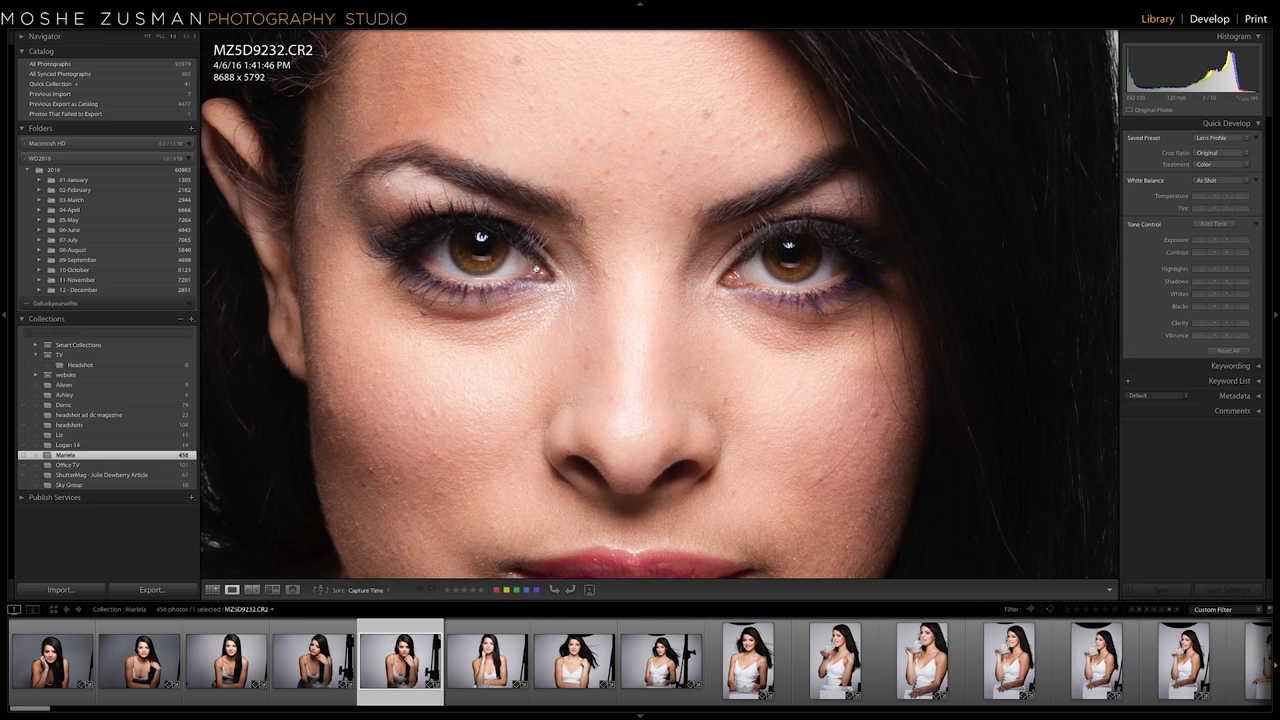
left_click(622, 265)
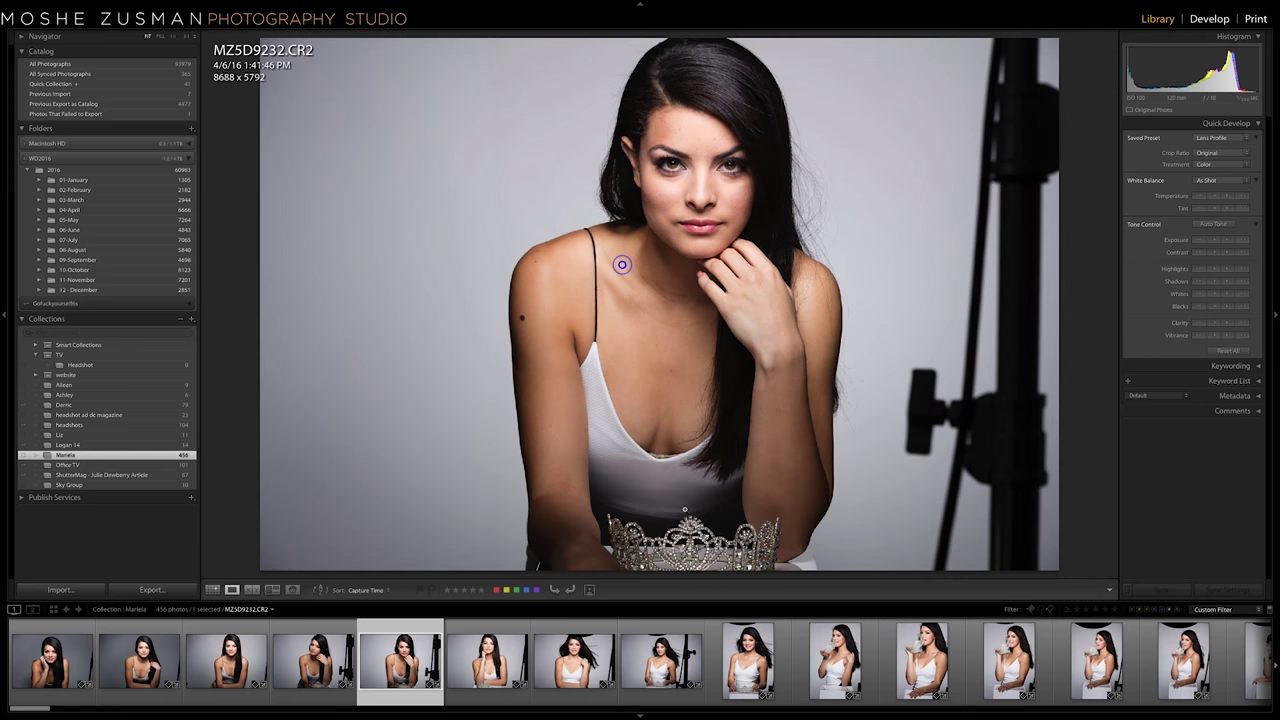
Review the landscape frames with windblown hair, MZ5D9233.CR2 to MZ5D9235.CR2.
key("Right")
key("Right")
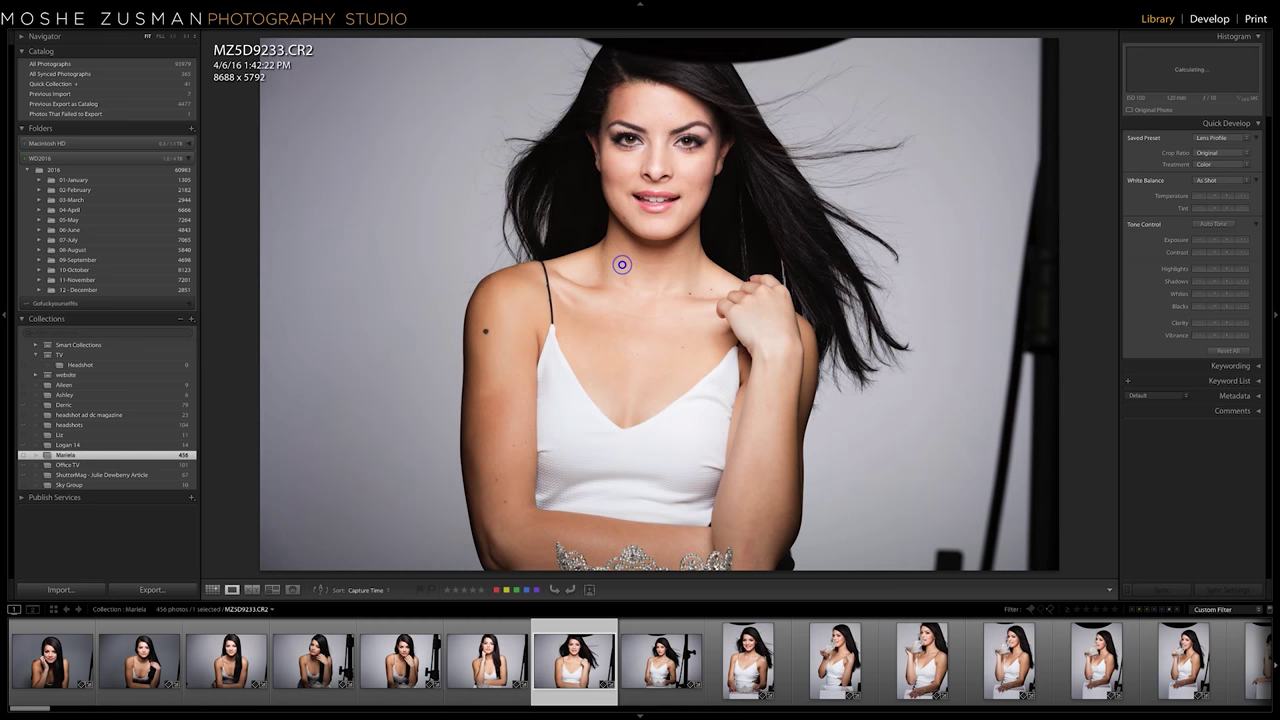
key("Right")
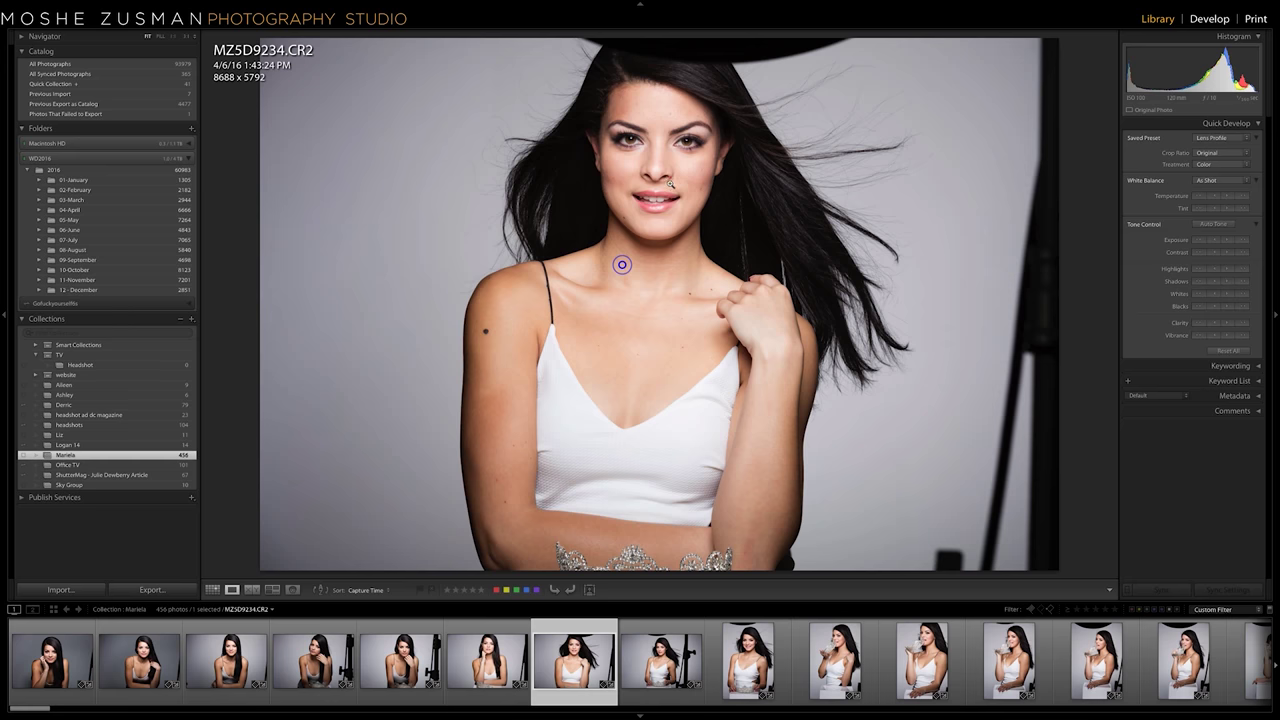
key("Right")
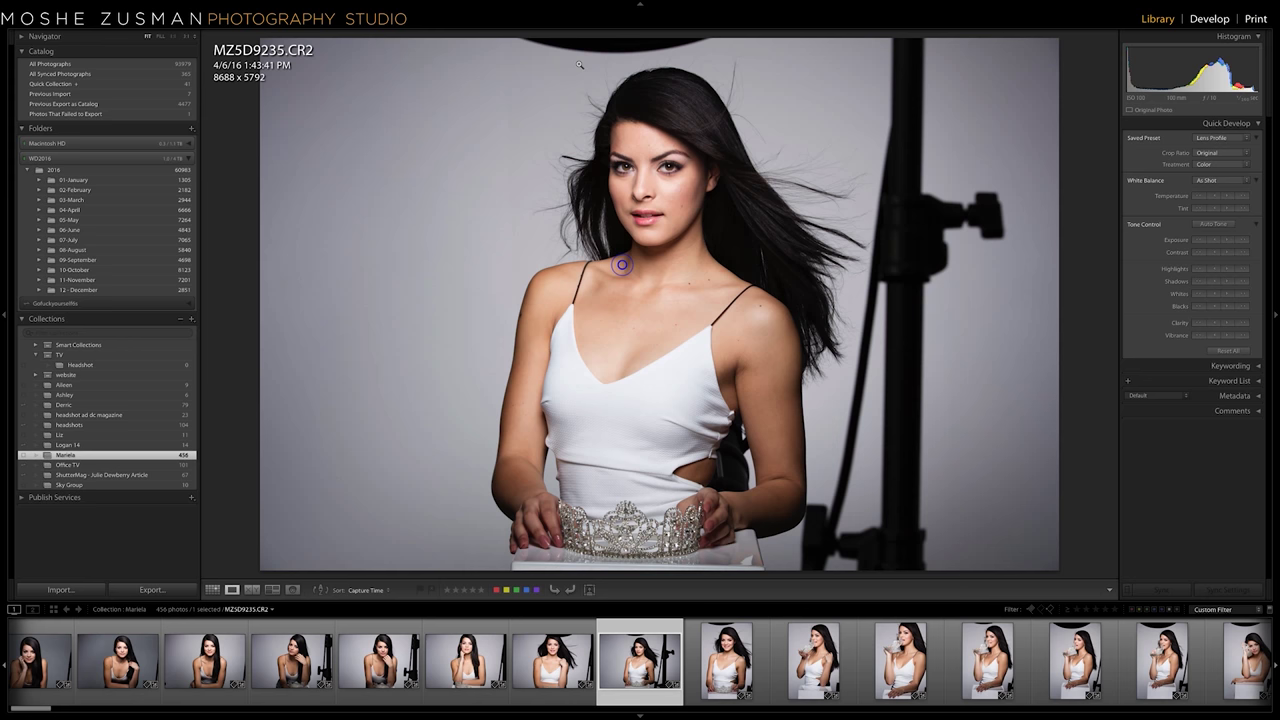
left_click(578, 65)
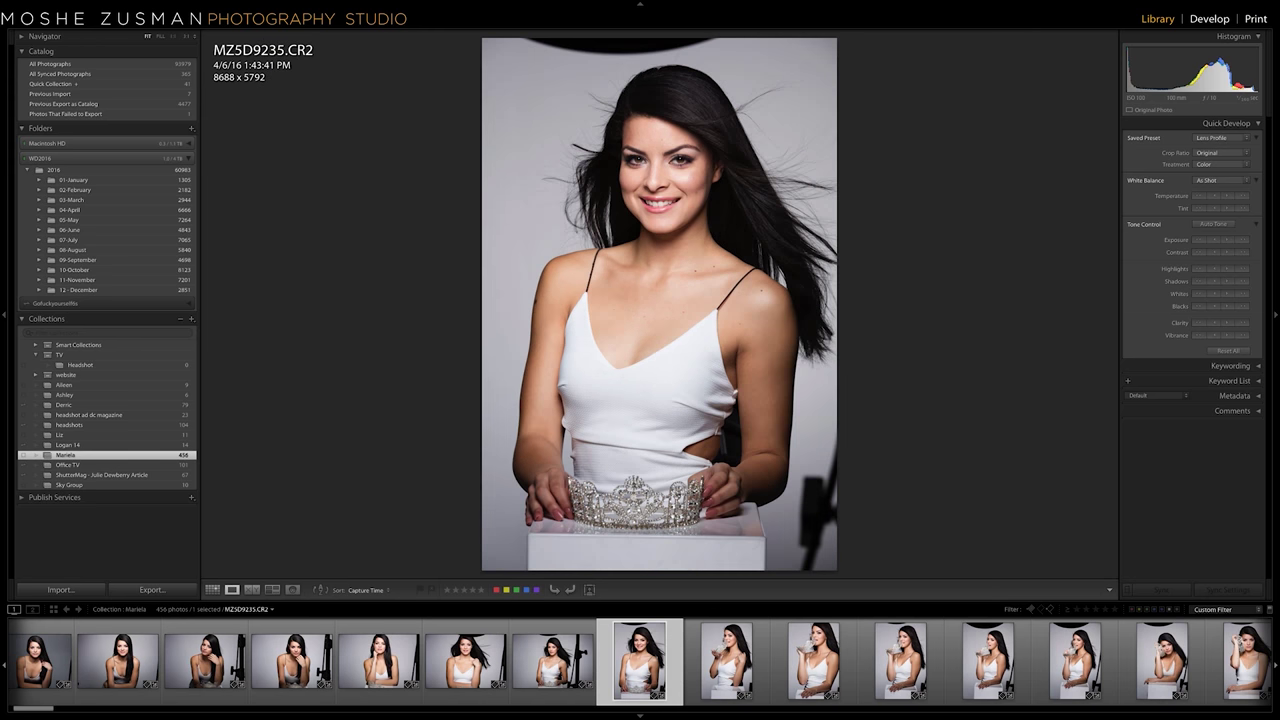
Browse the portrait-format frames with the crown held to the mouth, up to MZ5D9241.CR2.
key("Right")
key("Right")
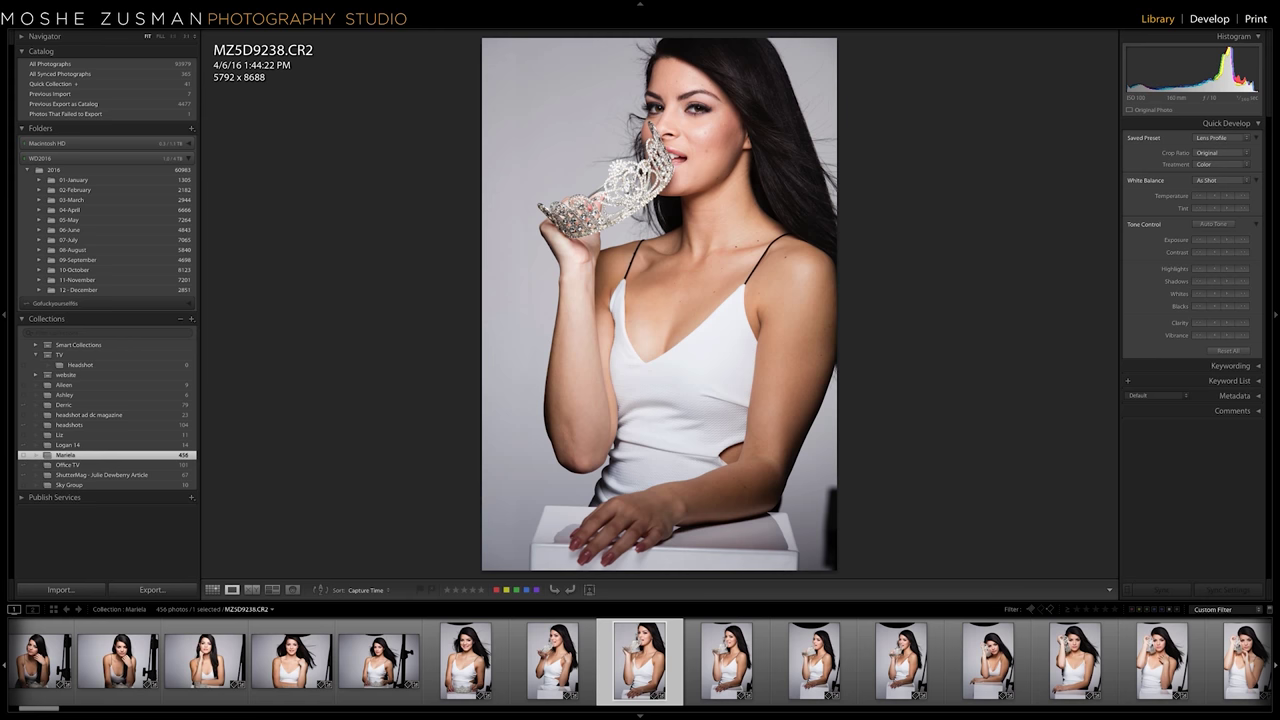
key("Right")
key("Right")
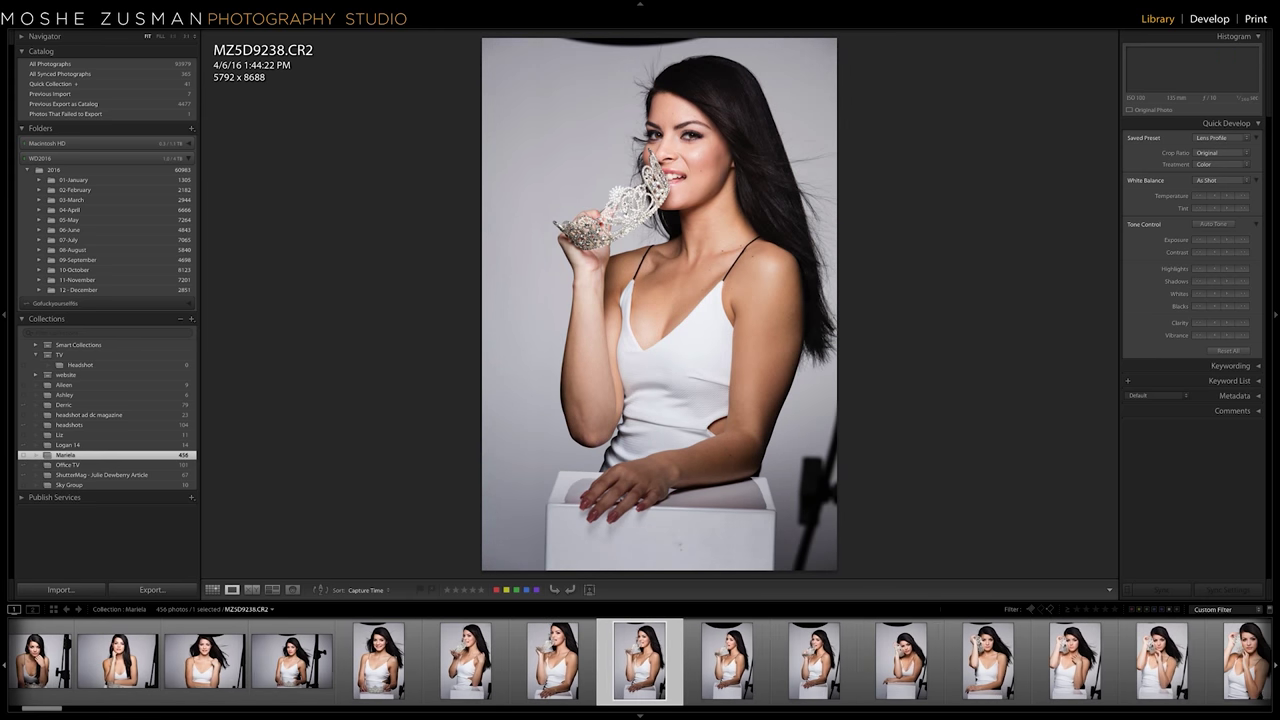
key("Right")
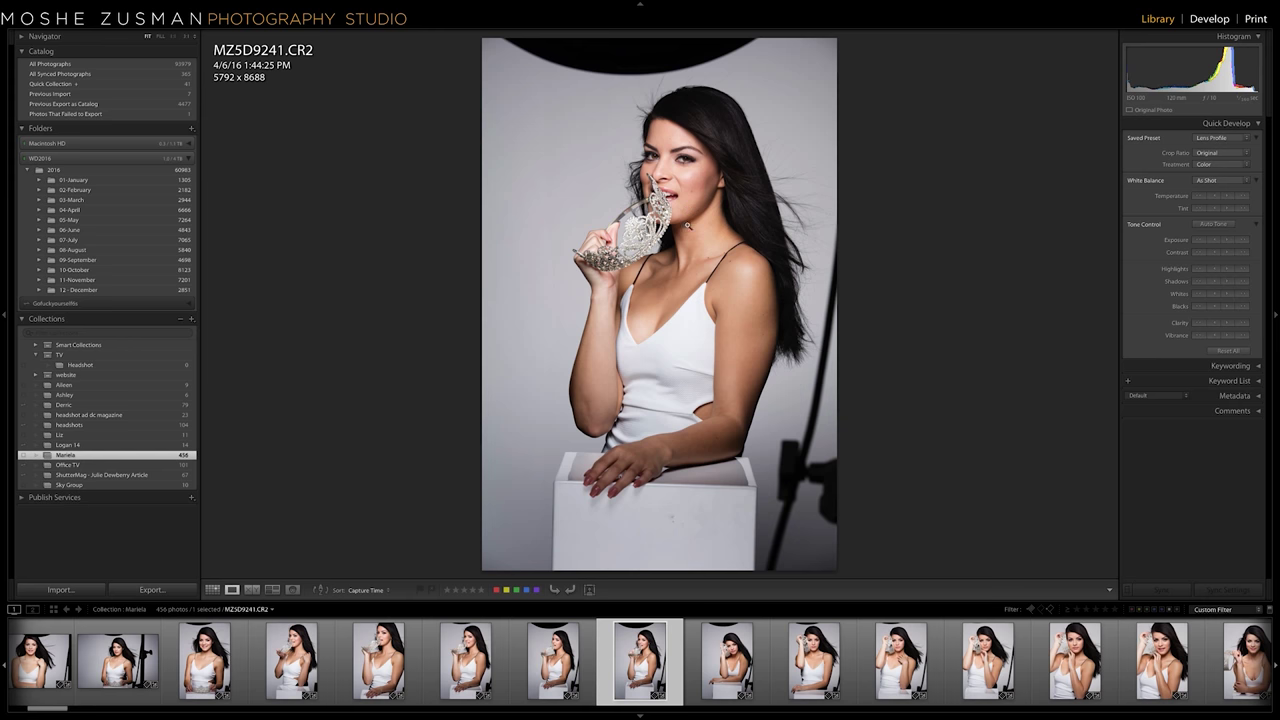
Review the portrait-format frames with the crown held beside the face, through MZ5D9247.CR2.
key("Right")
key("Right")
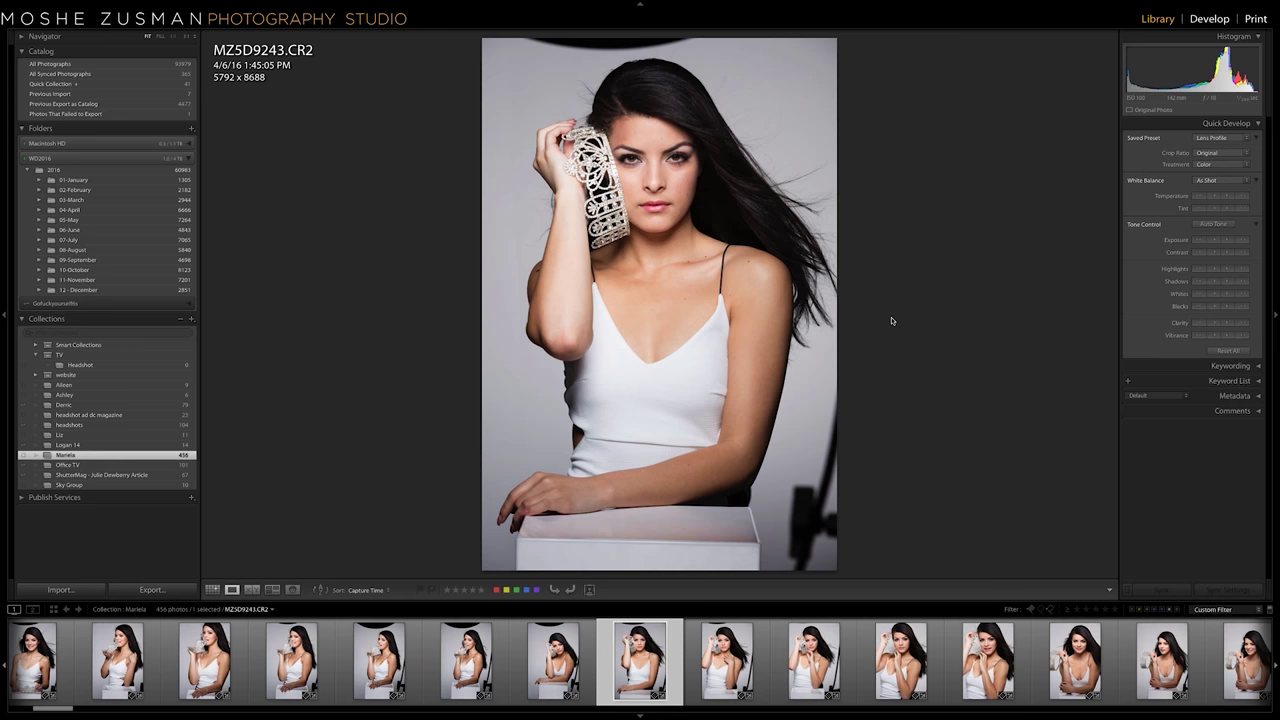
key("Right")
key("Right")
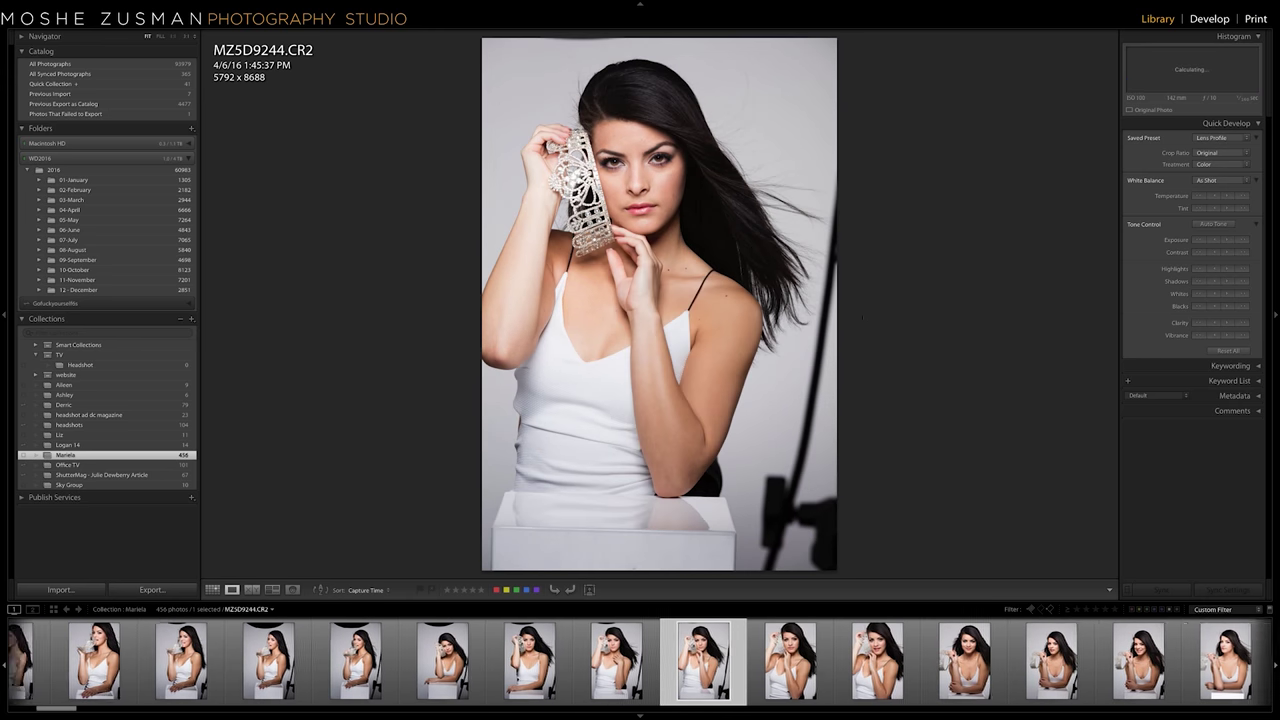
key("Right")
key("Right")
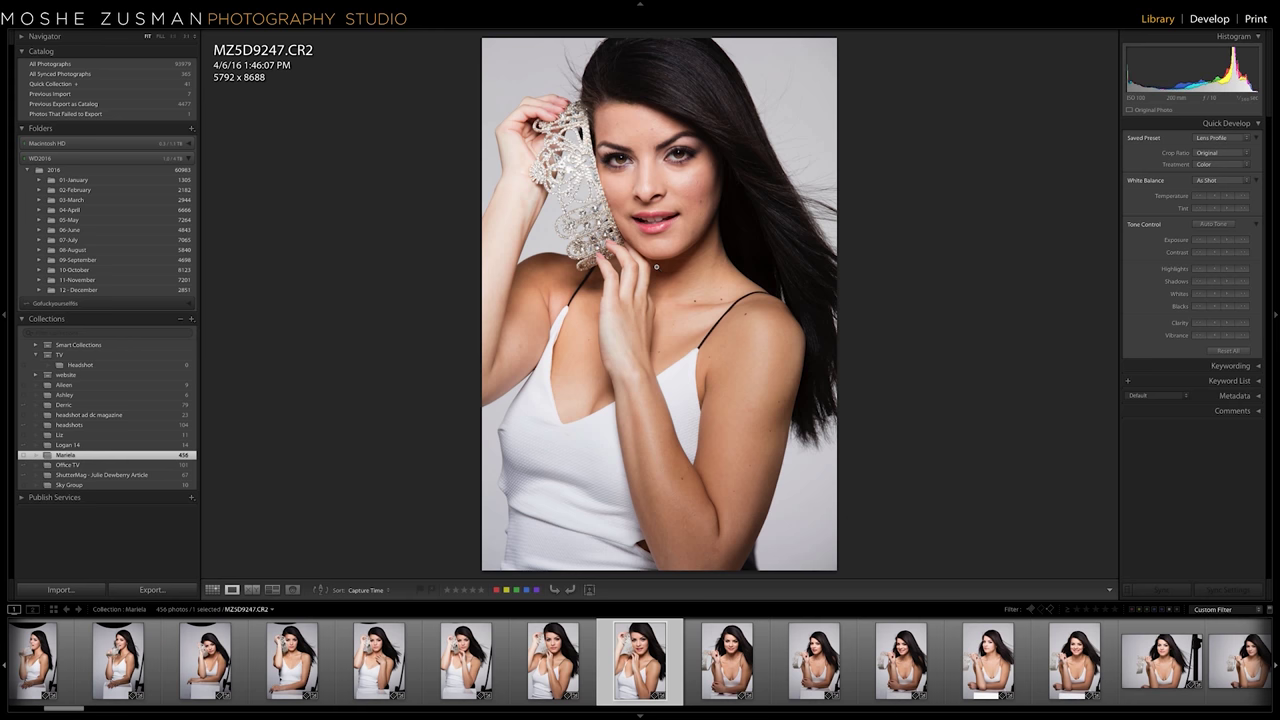
Review the frames with the crown held out at shoulder height, from MZ5D9248.CR2 to the landscape shot MZ5D9254.CR2.
key("Right")
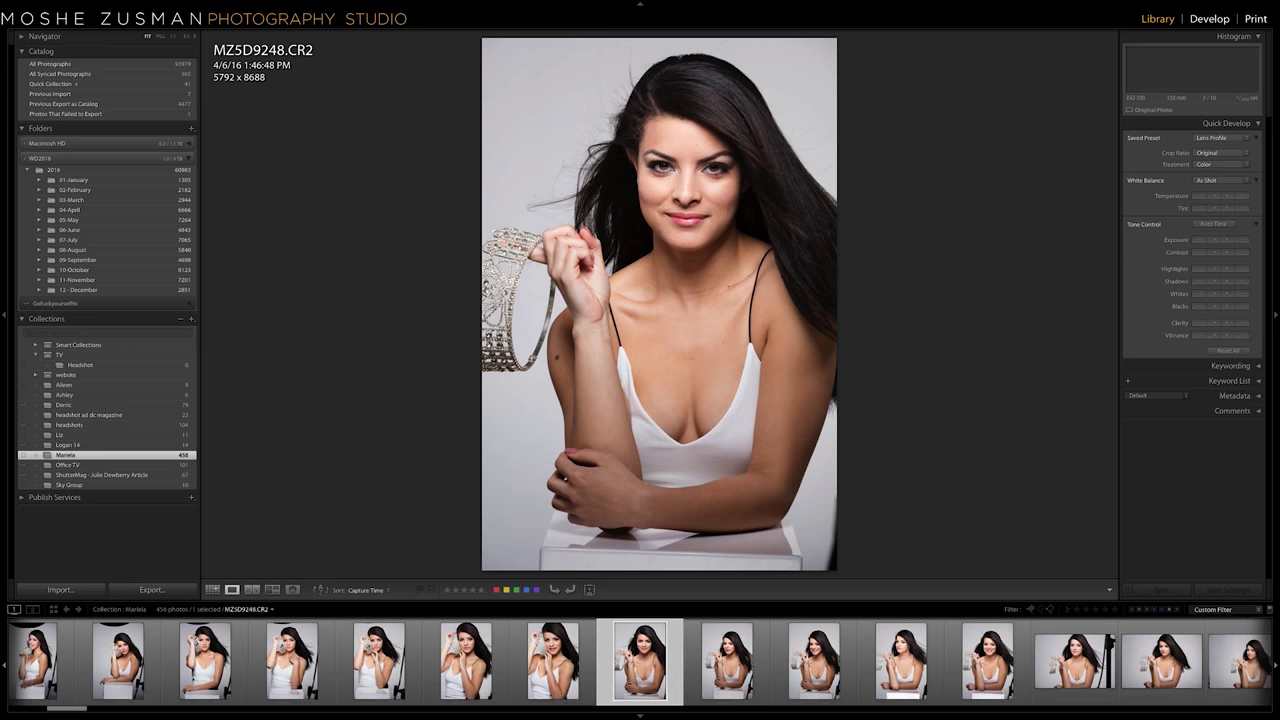
key("Right")
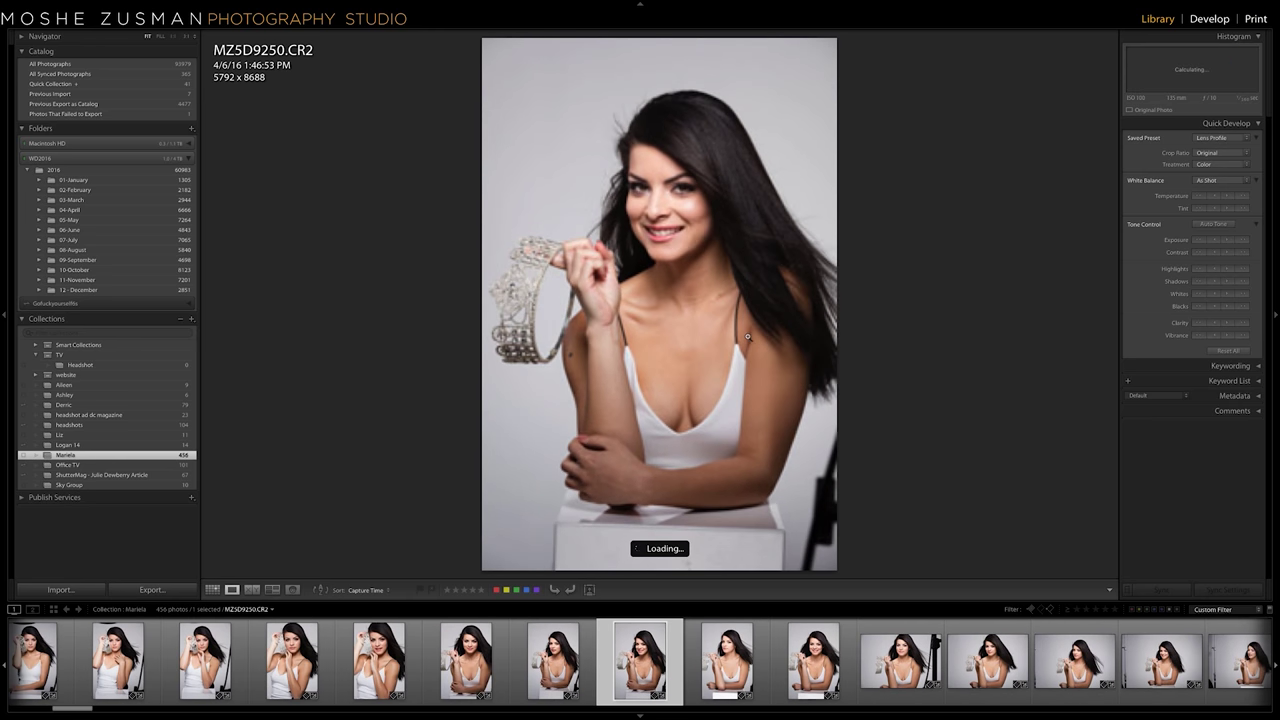
key("Right")
key("Right")
key("Right")
key("Right")
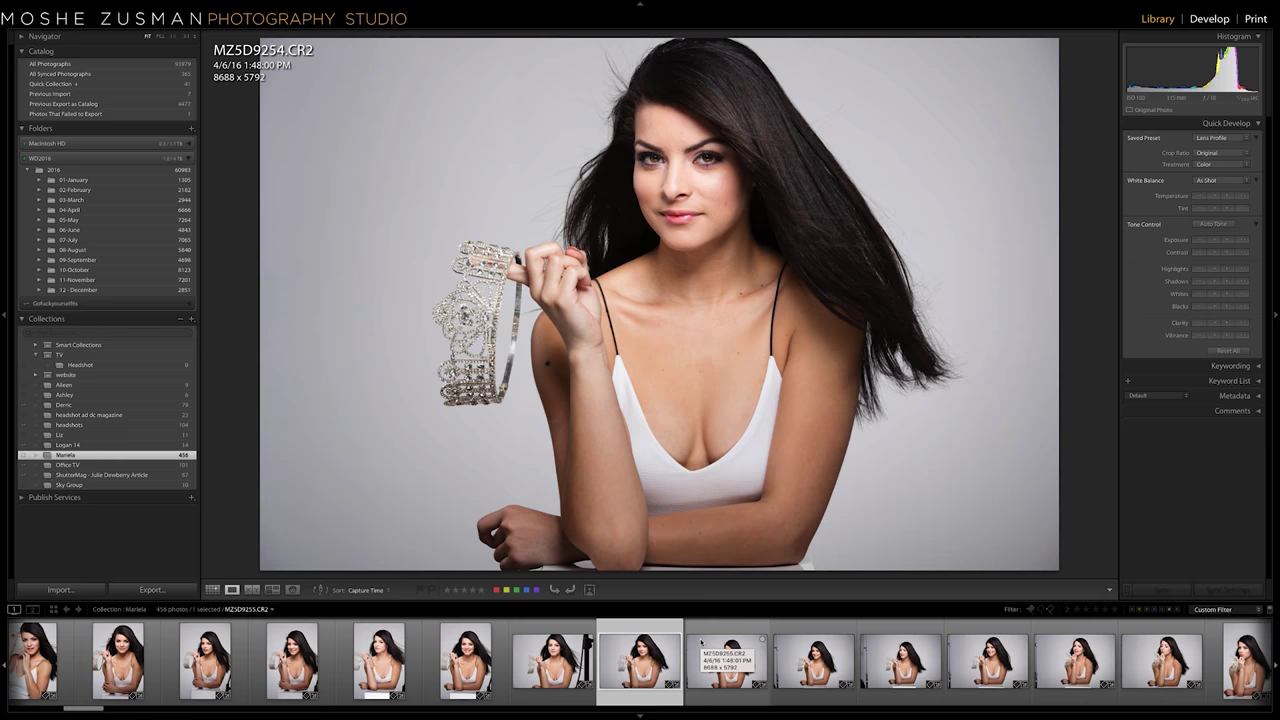
Continue through the remaining landscape crown shots to the portrait-format frame MZ5D9263.CR2.
key("Right")
key("Right")
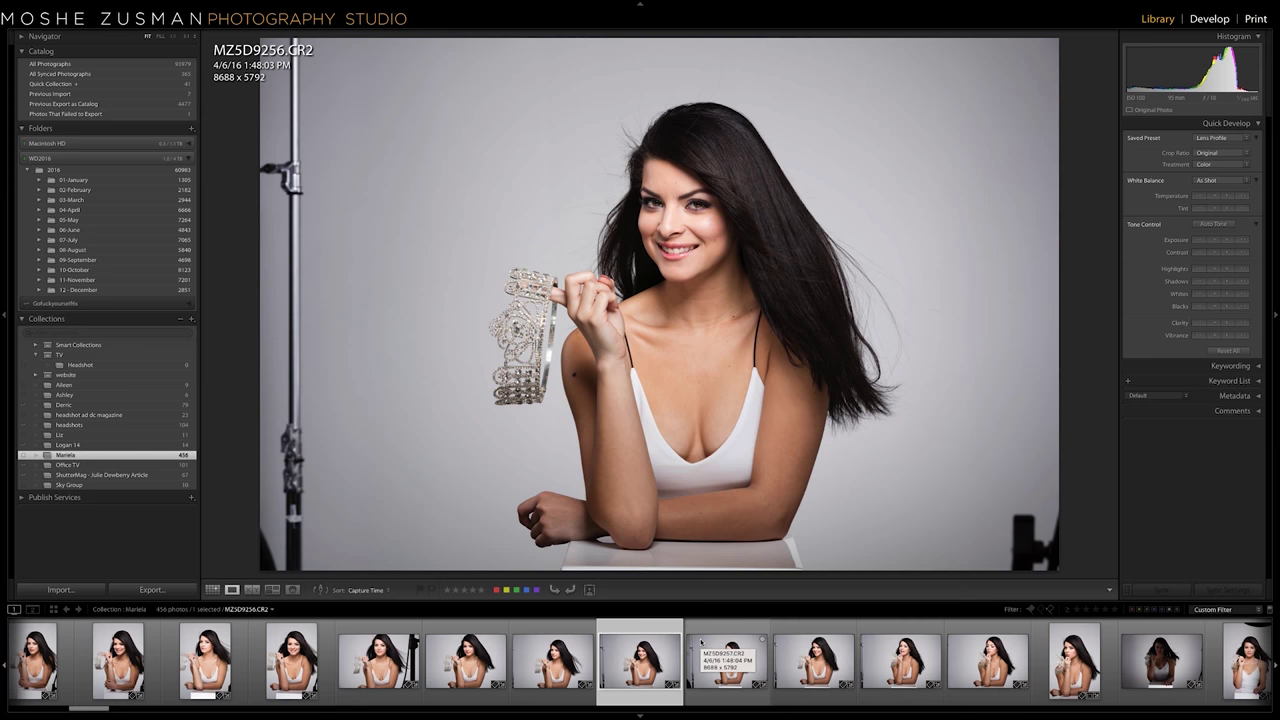
key("Right")
key("Right")
key("Right")
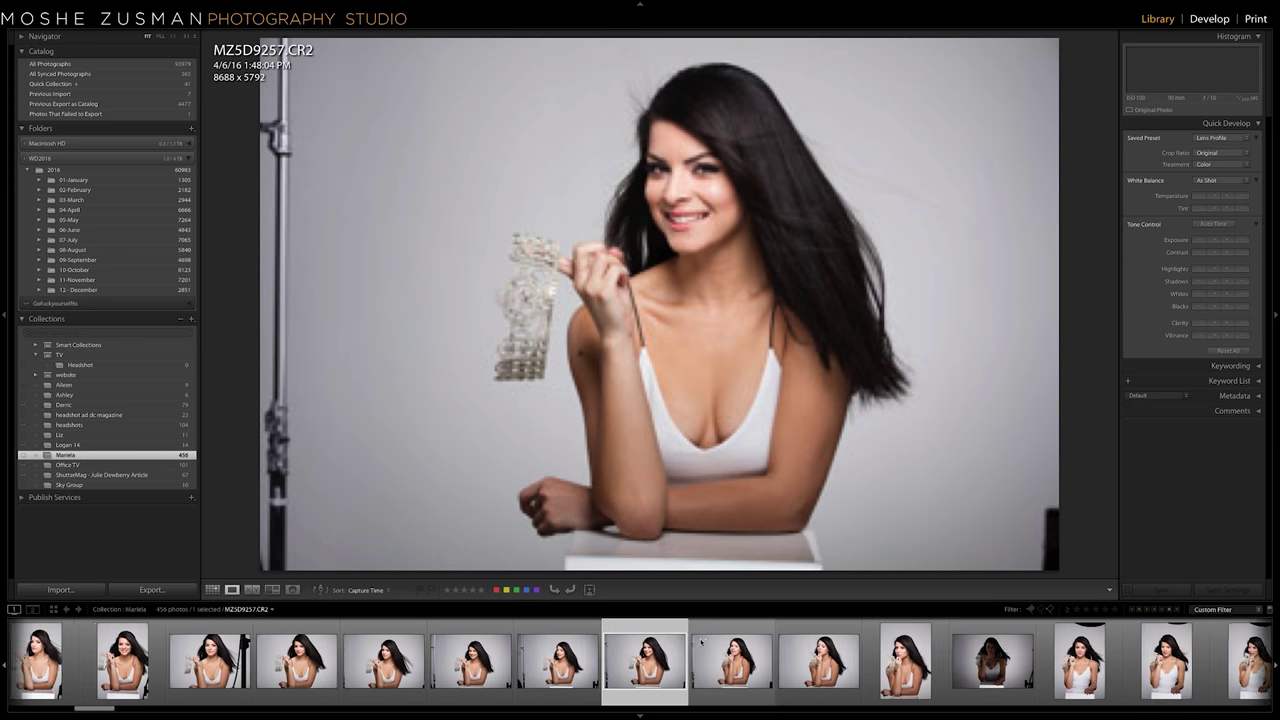
key("Right")
key("Right")
key("Right")
key("Right")
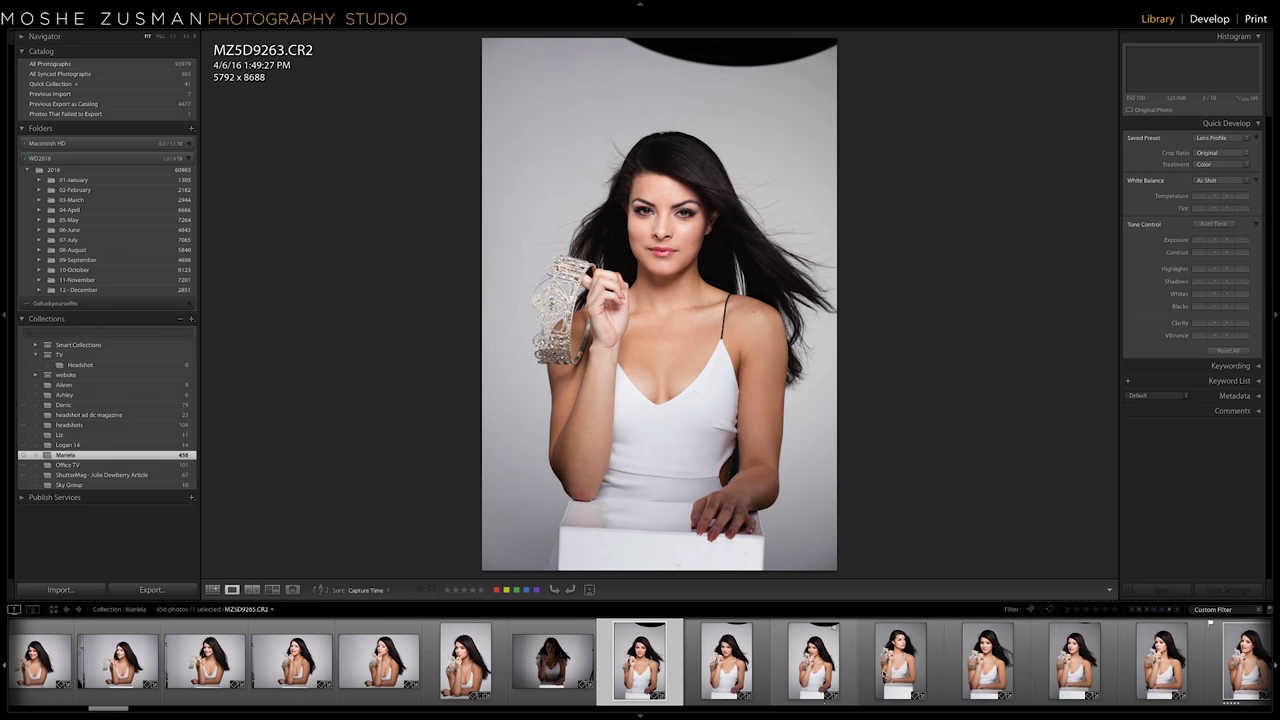
Compare the portrait-format crown poses from MZ5D9264.CR2 through MZ5D9269.CR2.
key("Right")
key("Right")
key("Right")
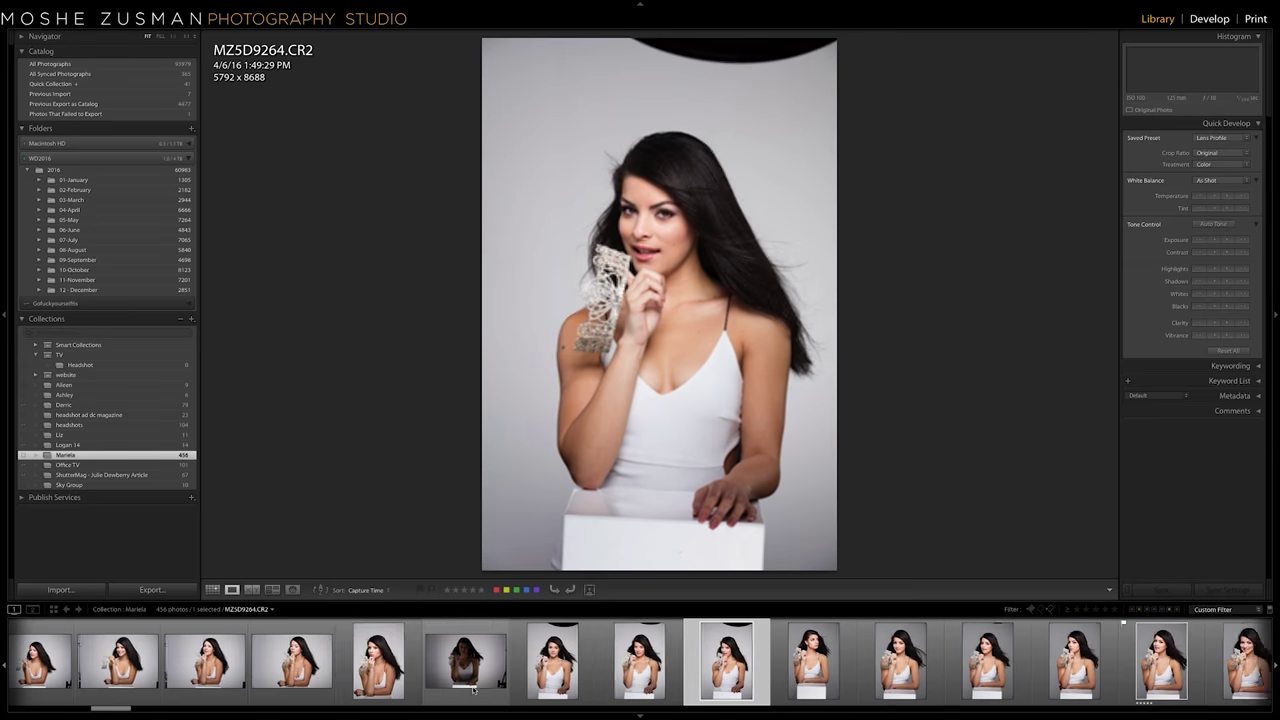
key("Right")
key("Right")
key("Right")
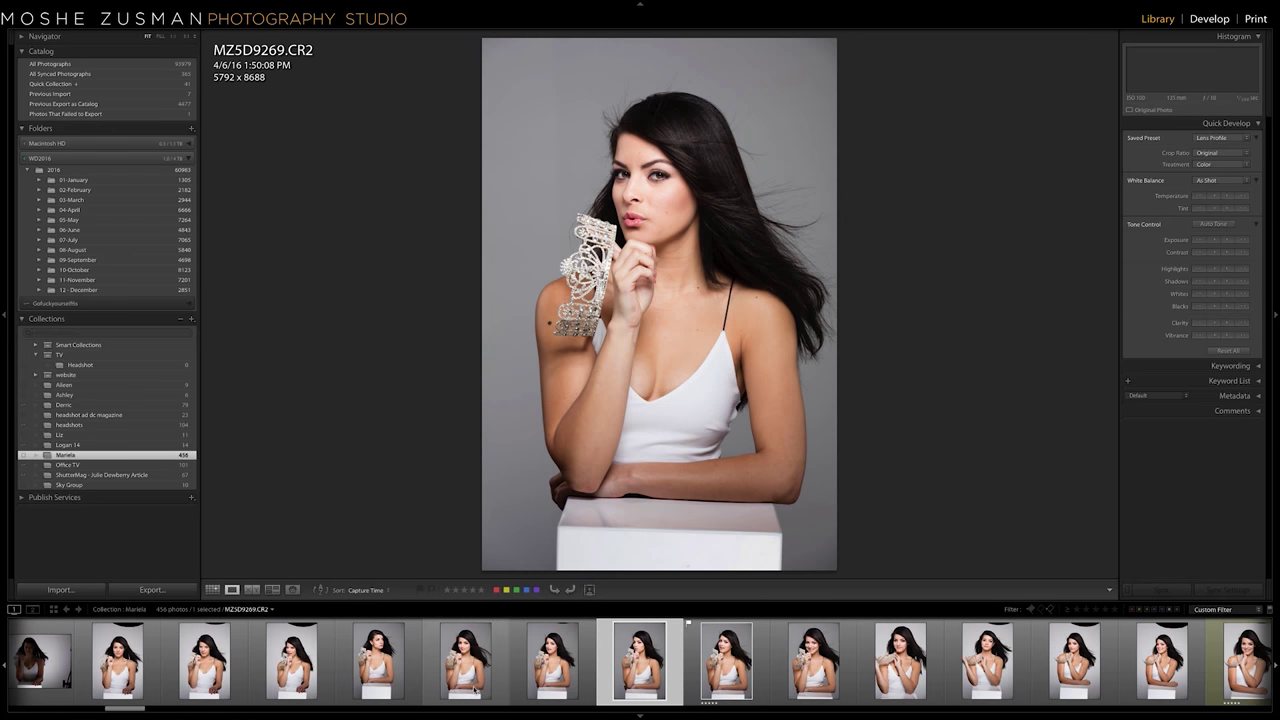
Browse past MZ5D9271.CR2 to the retouched crown portrait MZ5D9276_EDT.jpg.
key("Right")
key("Right")
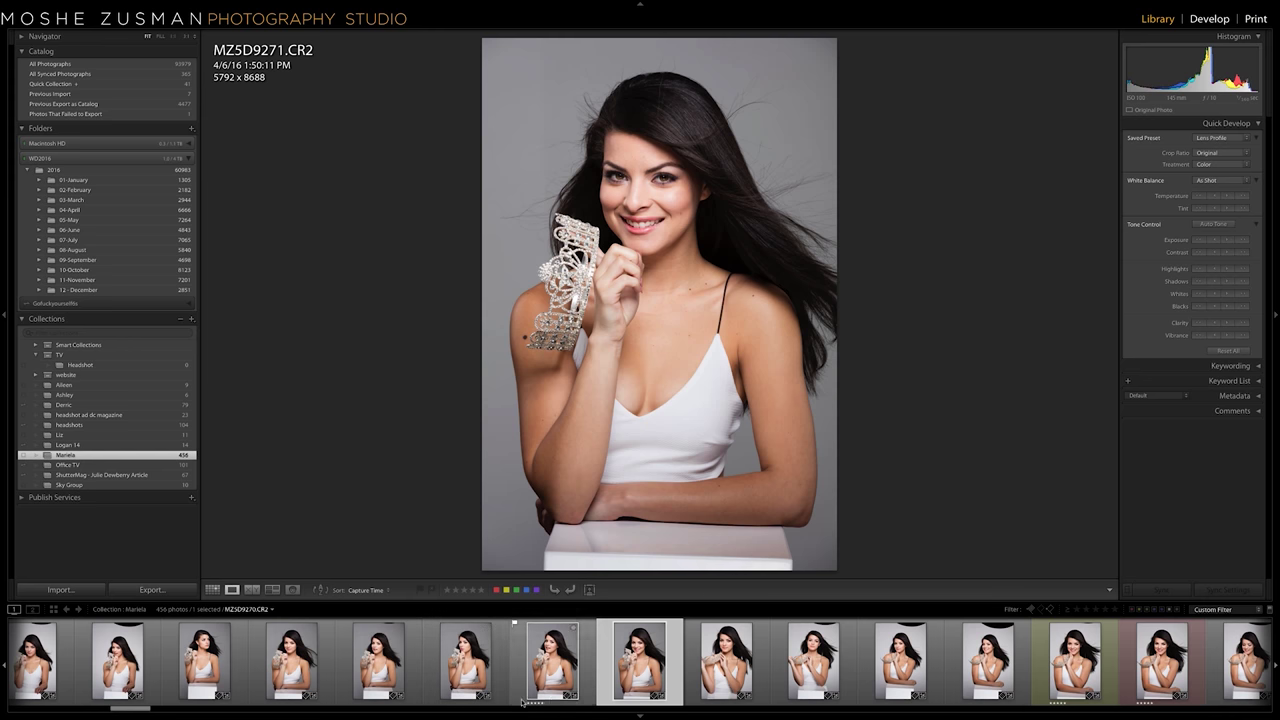
key("Right")
key("Right")
key("Right")
key("Right")
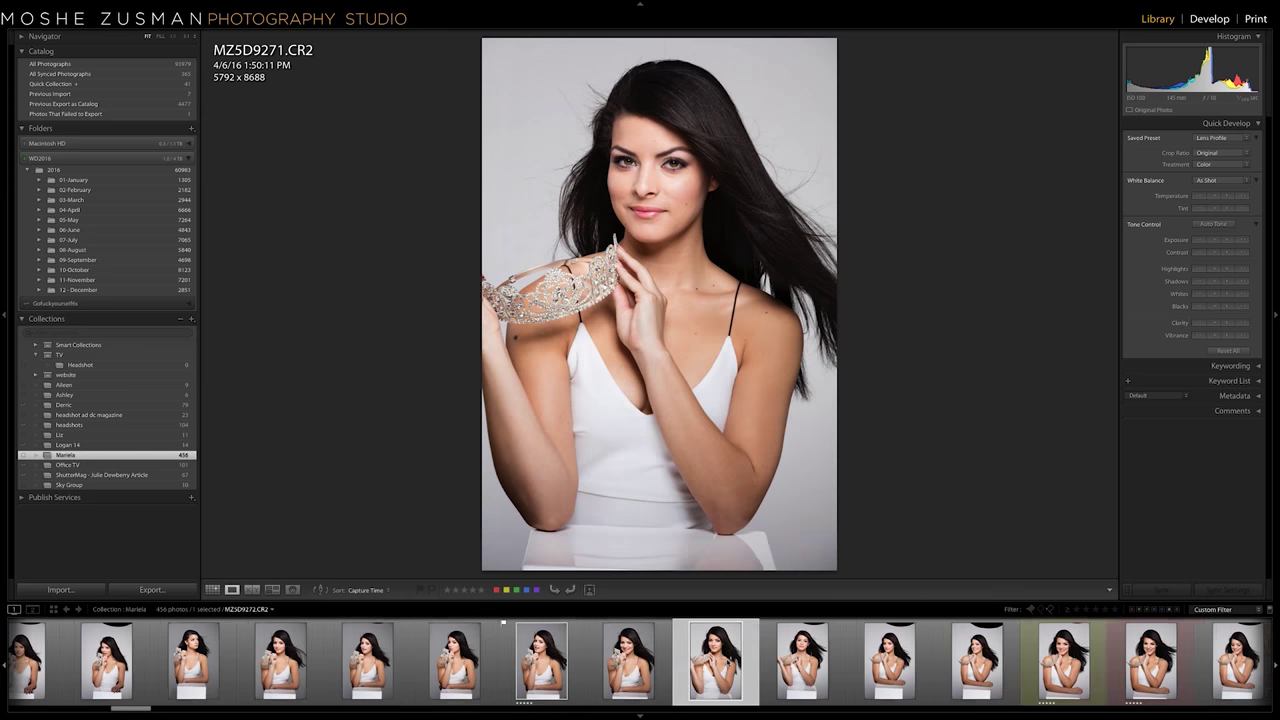
key("Right")
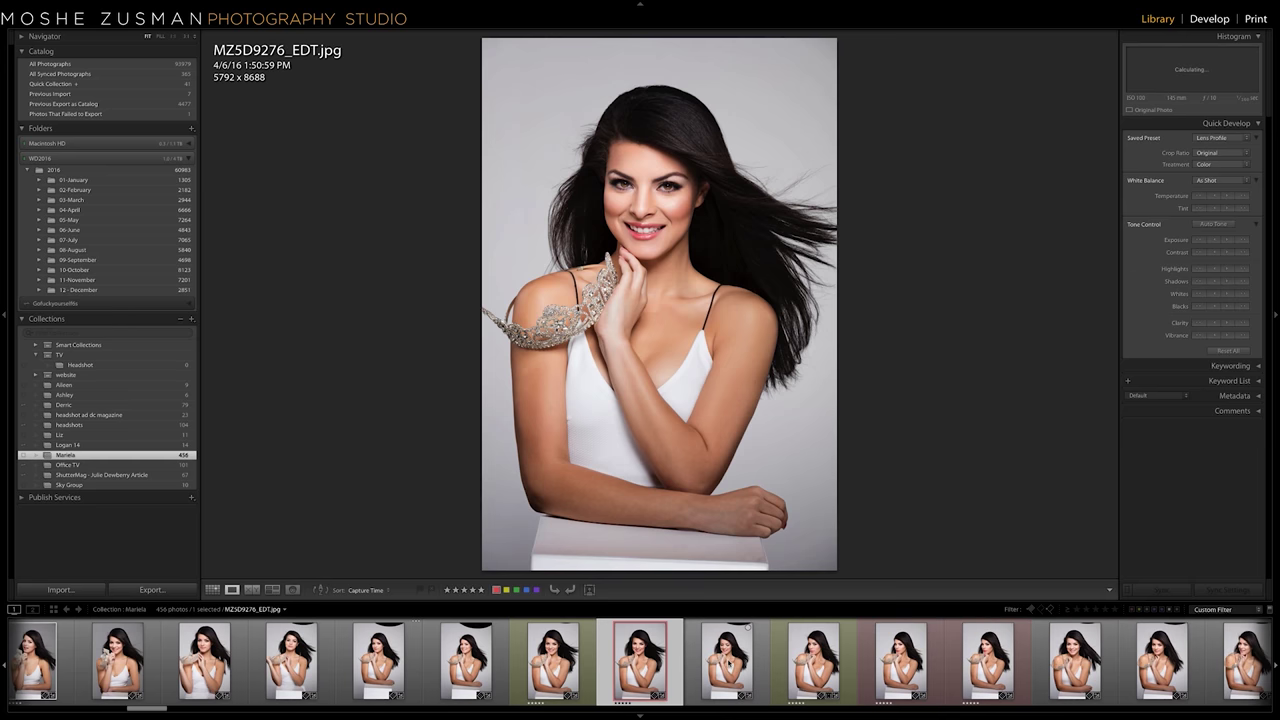
Browse from the retouched crown portrait through MZ5D9278.CR2 to its retouched version MZ5D9278_EDT_sRGB.jpg.
key("Right")
key("Right")
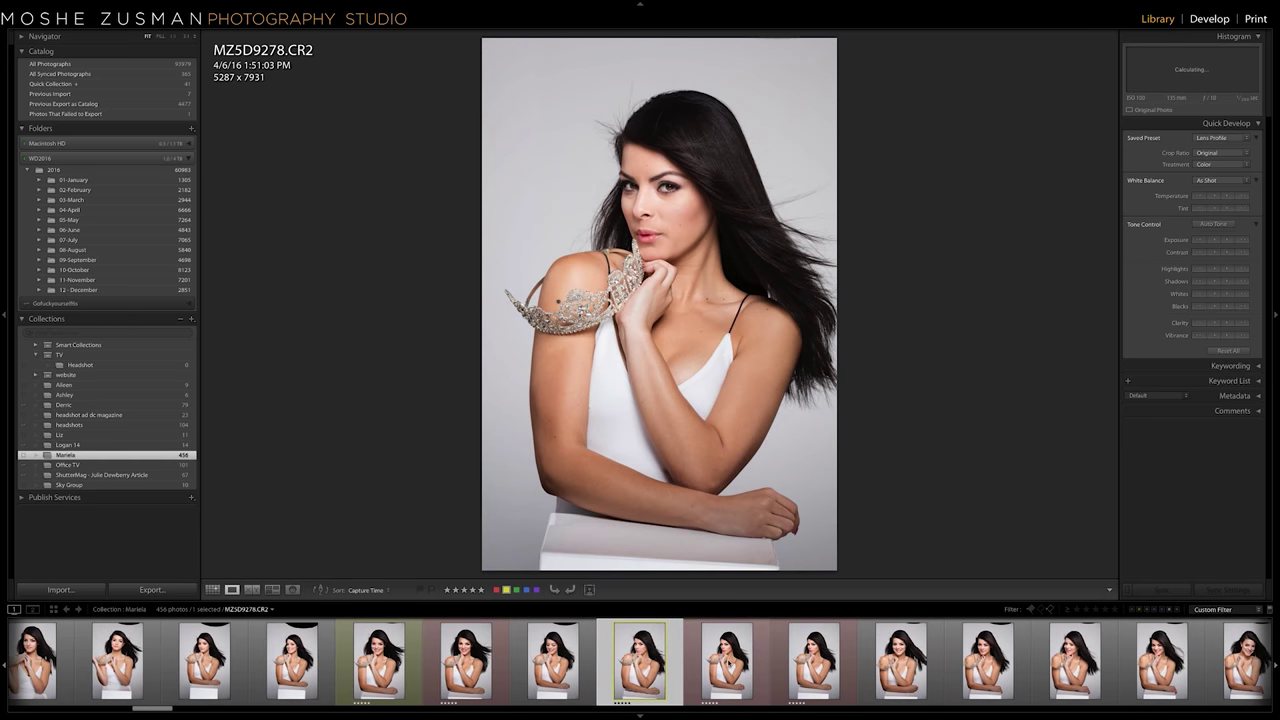
key("Right")
key("Right")
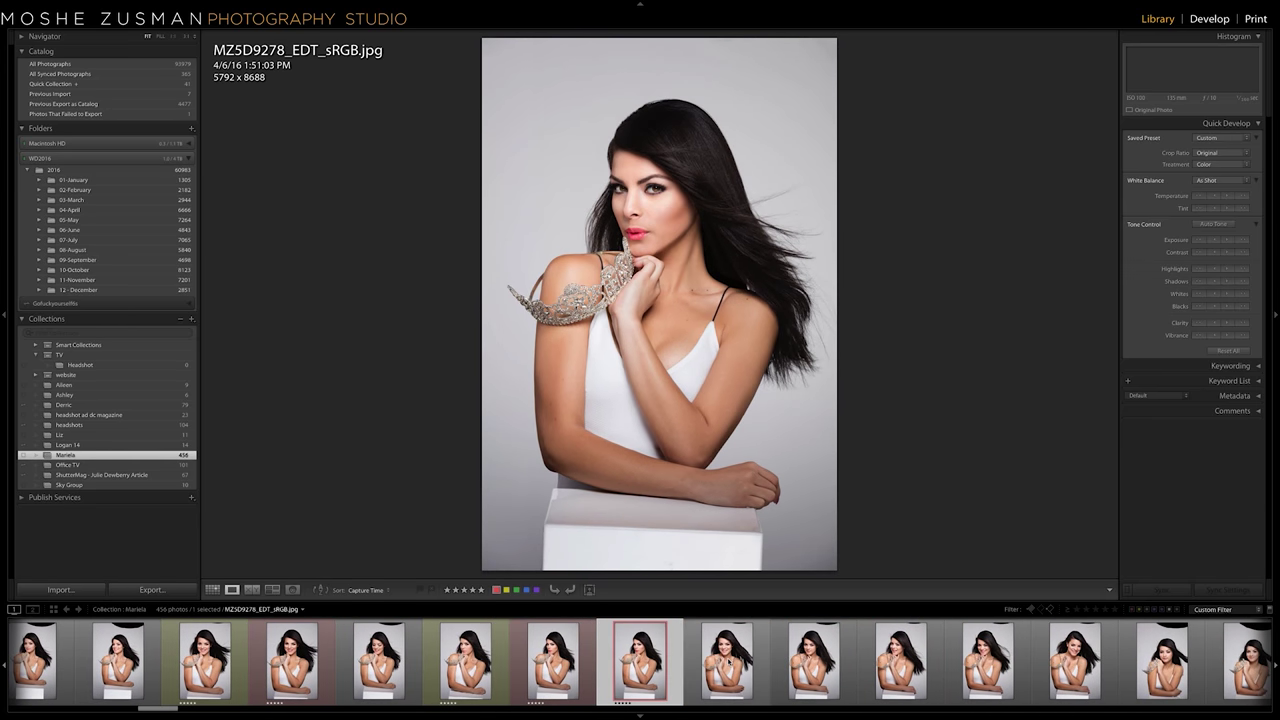
Continue through the remaining grey-background crown frames to the pink-background frame MZ5D9288.CR2.
key("Right")
key("Right")
key("Right")
key("Right")
key("Right")
key("Right")
key("Right")
key("Right")
key("Right")
key("Right")
key("Right")
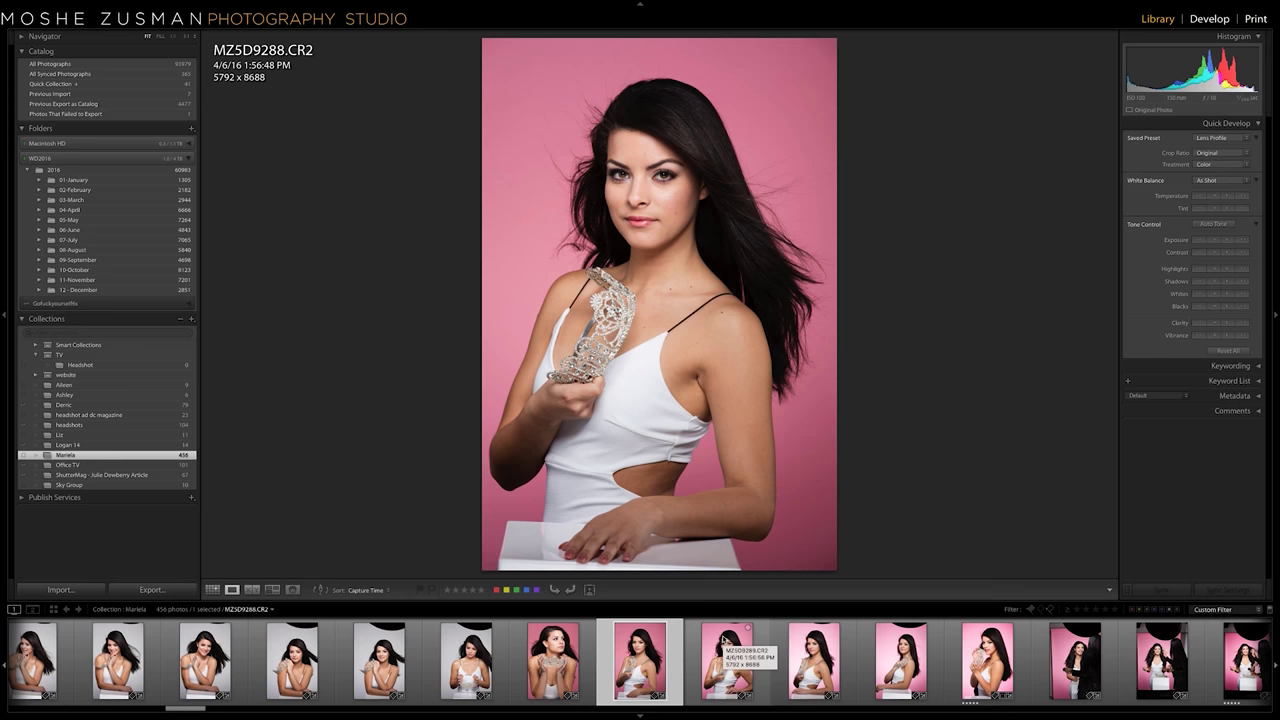
Review the first pink-background crown poses through to the makeup touch-up frame MZ5D9294.CR2.
key("Right")
key("Right")
key("Right")
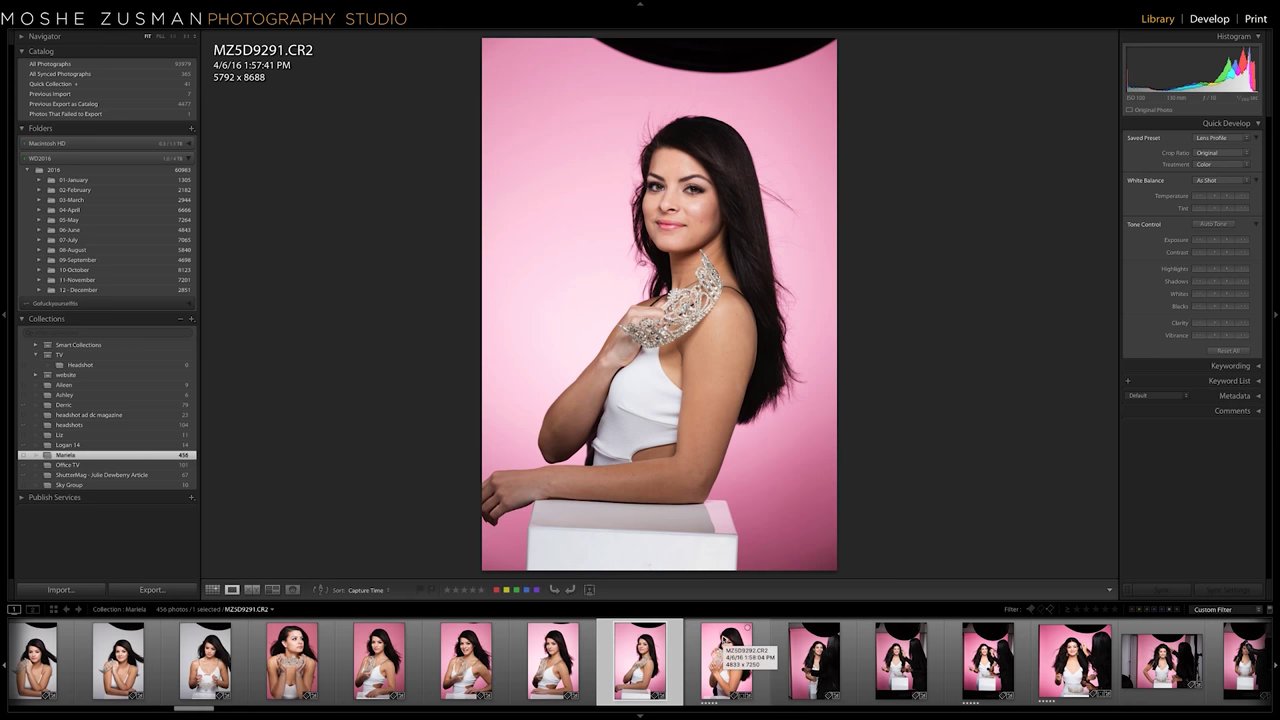
key("Right")
key("Right")
key("Right")
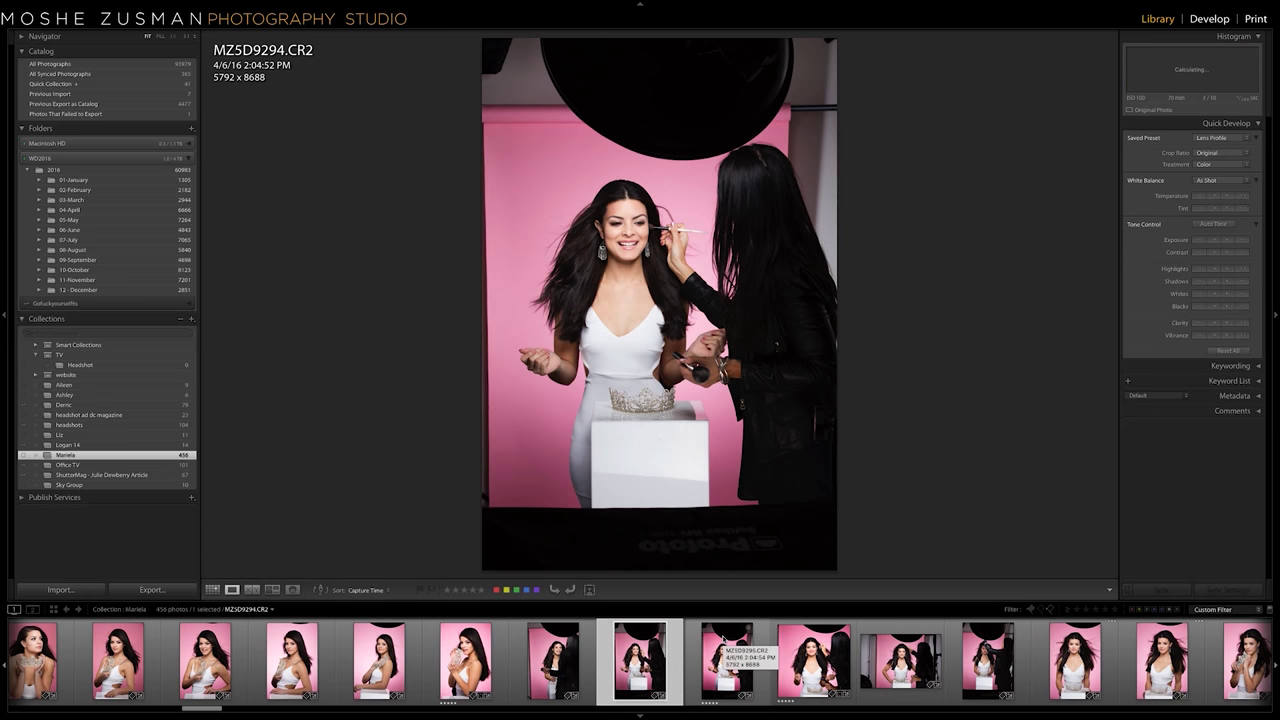
Look through the hair and makeup frames and on to the portrait MZ5D9299.CR2 with the crown on the box.
key("Right")
key("Right")
key("Right")
key("Right")
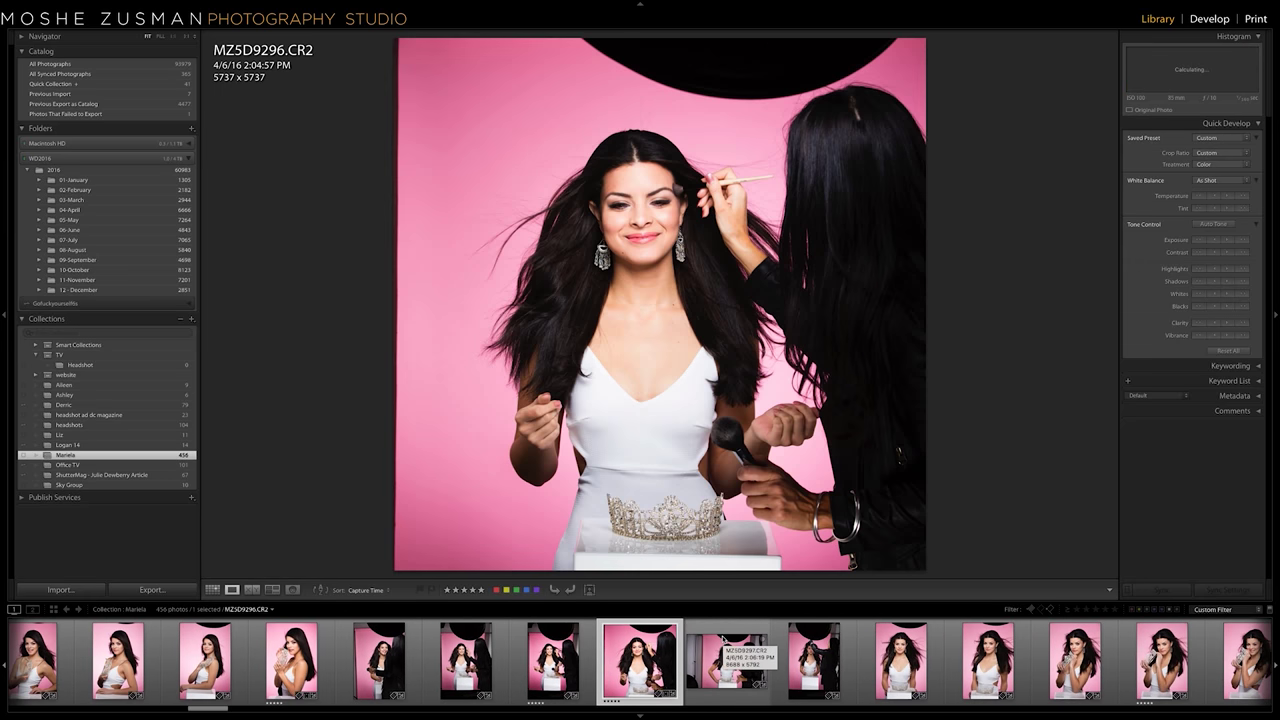
key("Right")
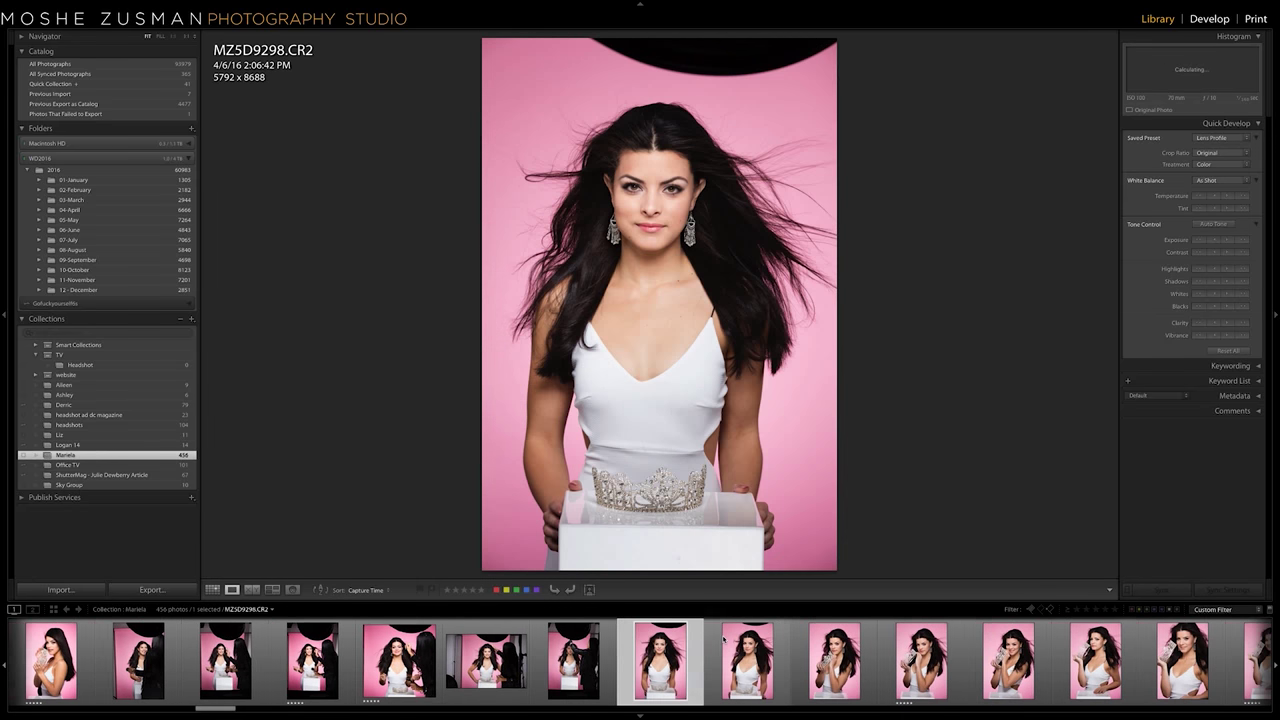
key("Left")
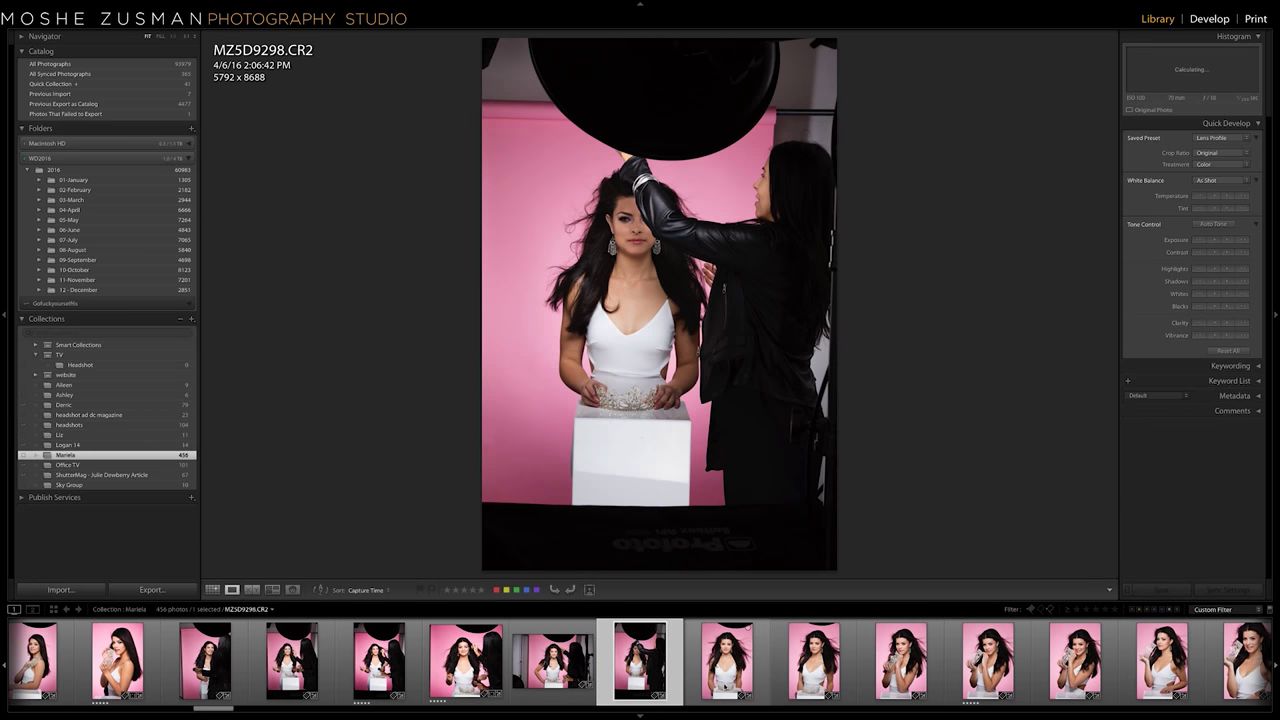
key("Right")
key("Right")
key("Right")
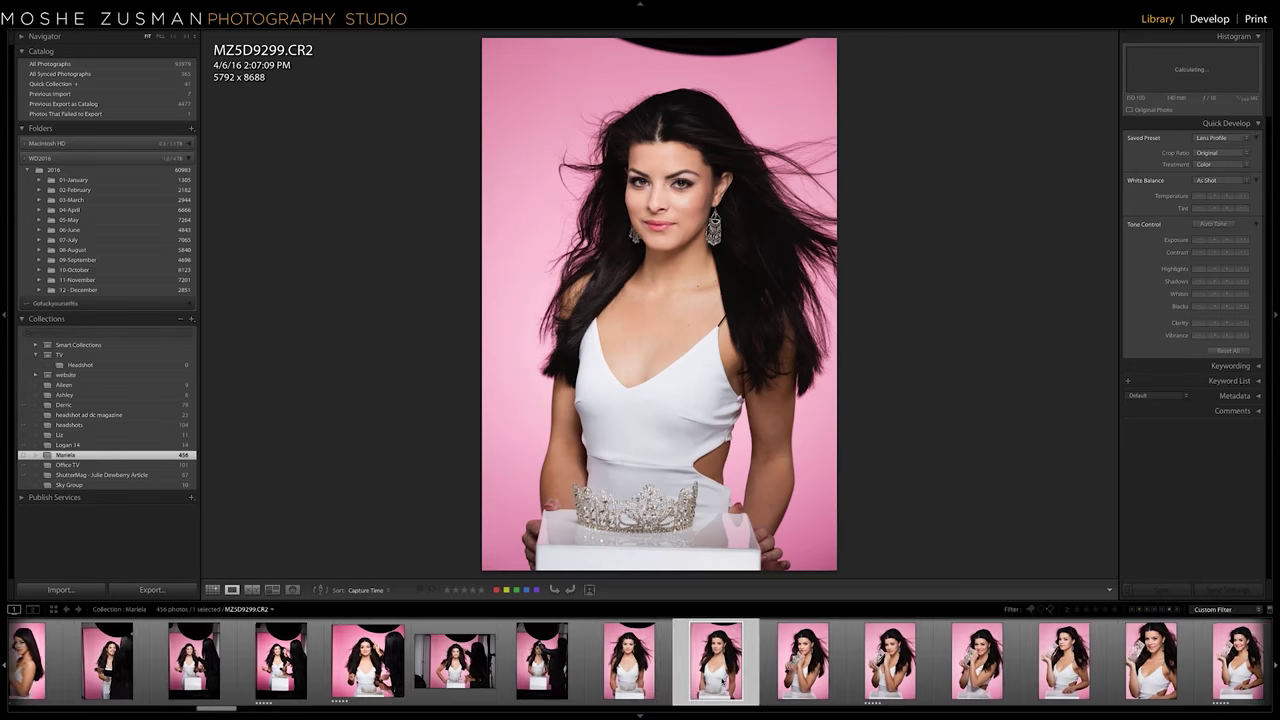
Browse the pink-background poses with the raised crown up to MZ5D9307.CR2.
key("Right")
key("Right")
key("Right")
key("Right")
key("Right")
key("Right")
key("Right")
key("Right")
key("Right")
key("Right")
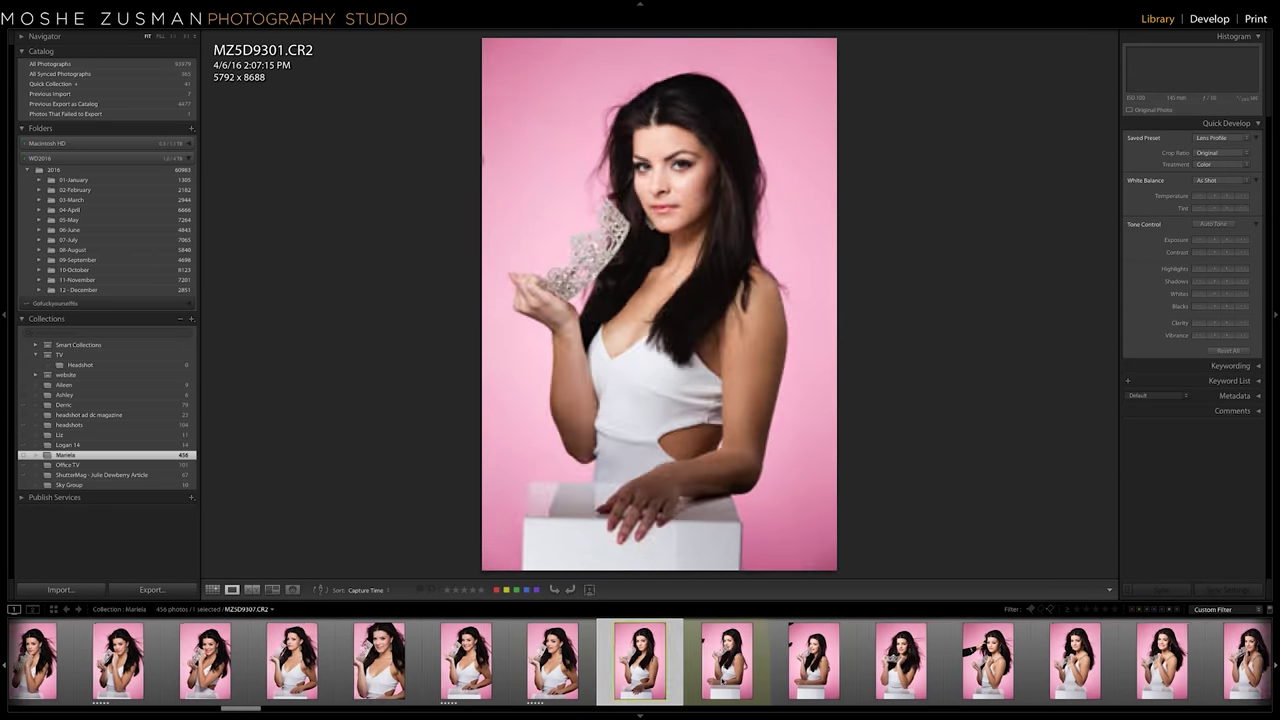
Continue past the yellow-labelled picks to the smiling two-handed crown pose MZ5D9314.CR2.
key("Right")
key("Right")
key("Right")
key("Right")
key("Right")
key("Right")
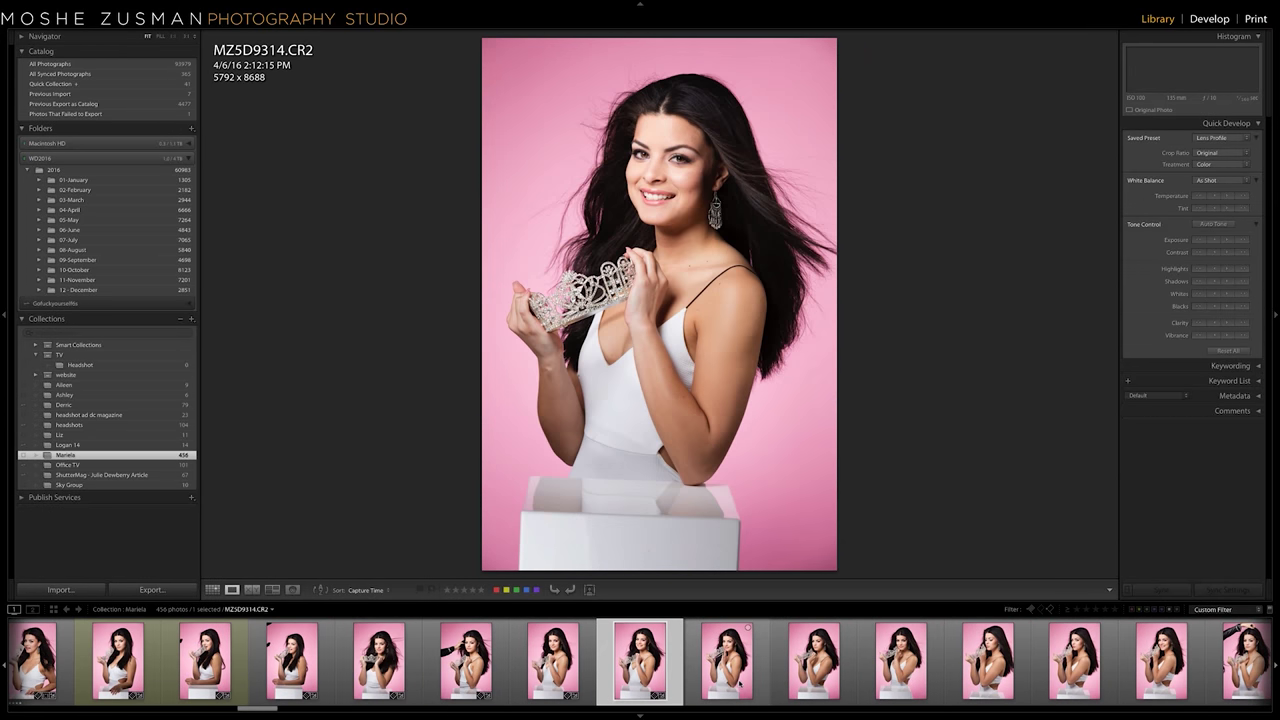
Review the following two-handed crown frames up to the hair adjustment shot MZ5D9321.CR2.
key("Right")
key("Right")
key("Right")
key("Right")
key("Right")
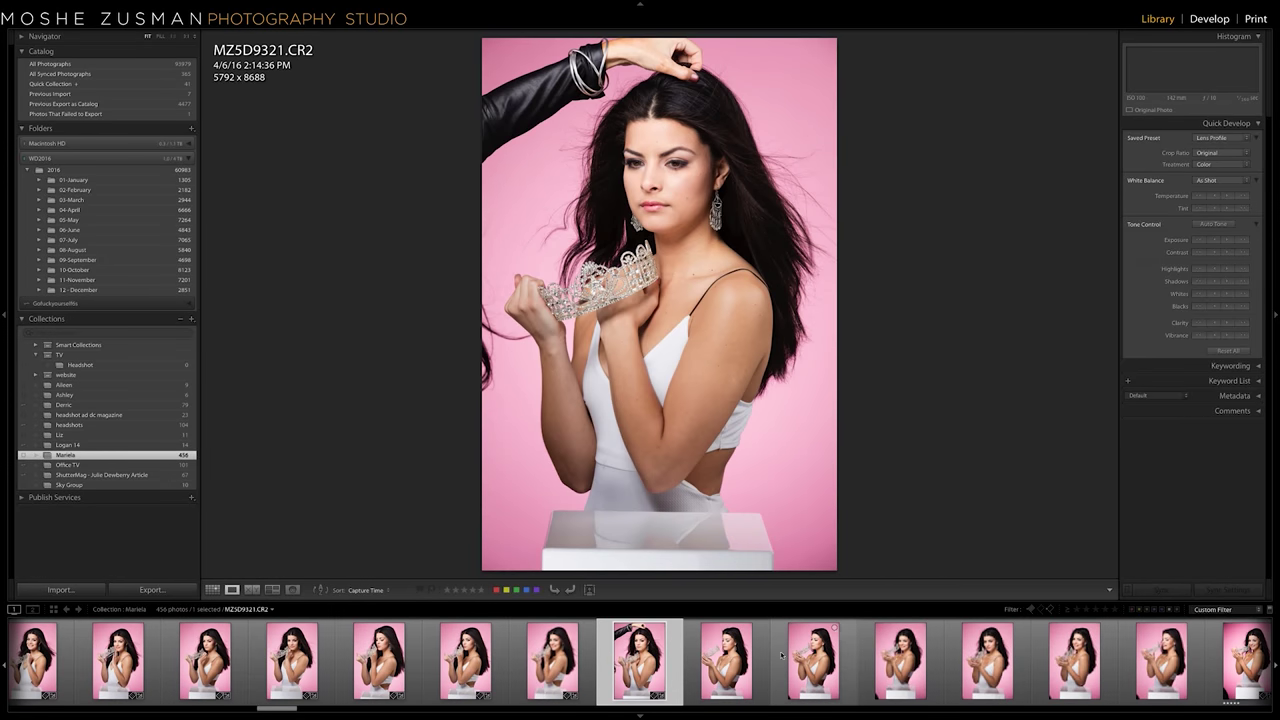
Filter the collection to photos rated five stars and higher and look through the picks.
left_click(1114, 609)
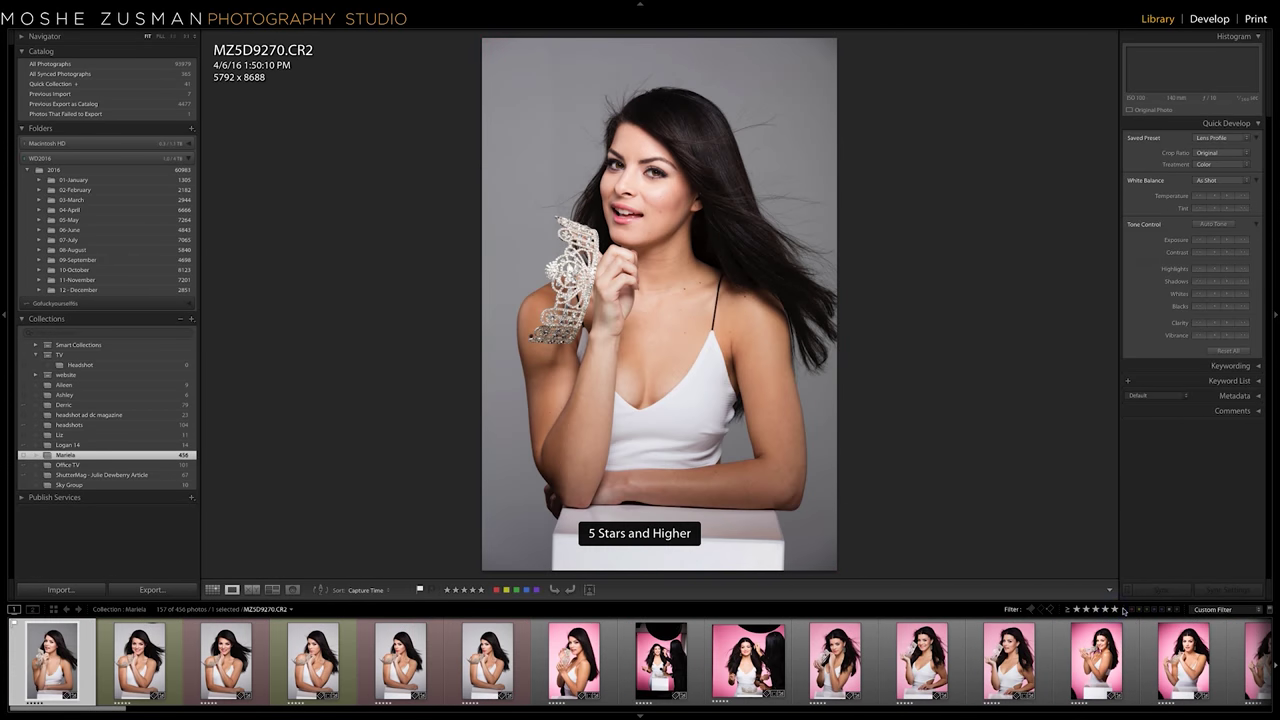
key("Right")
key("Right")
key("Right")
key("Right")
key("Right")
key("Right")
key("Right")
key("Right")
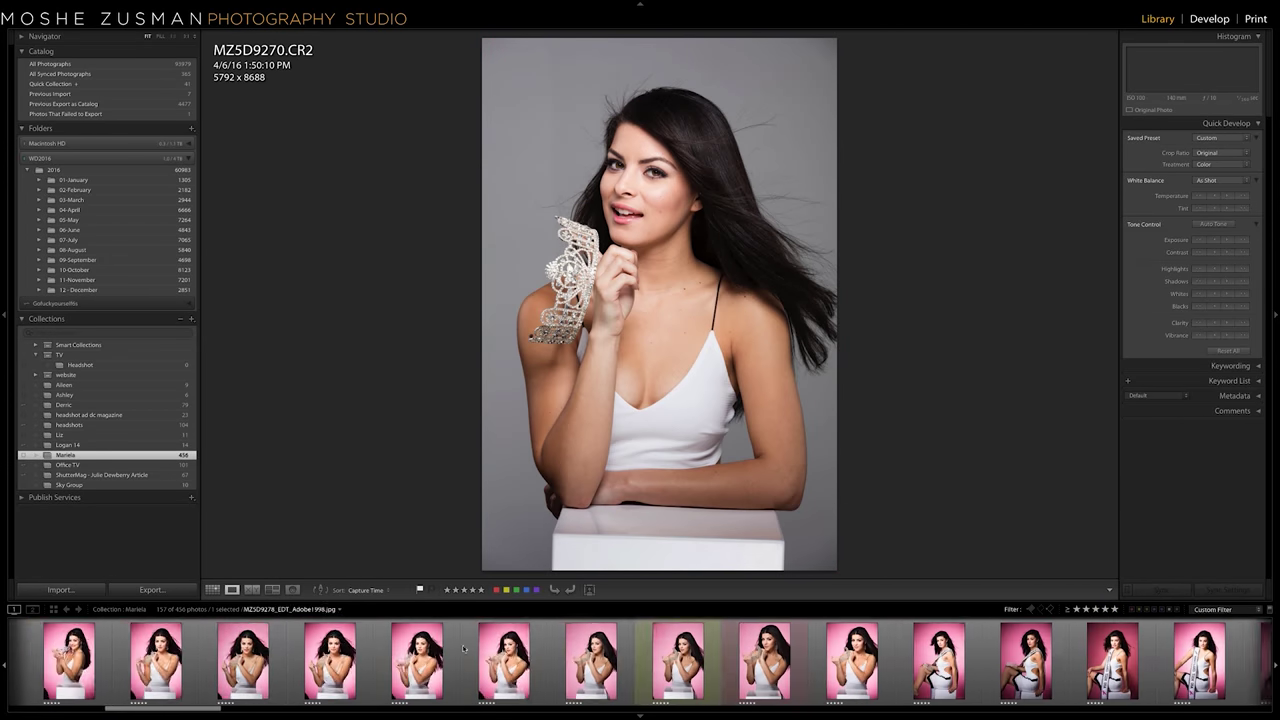
Restrict the five-star filter to yellow and red labels and show all matching photos together in Survey view.
left_click(1137, 609)
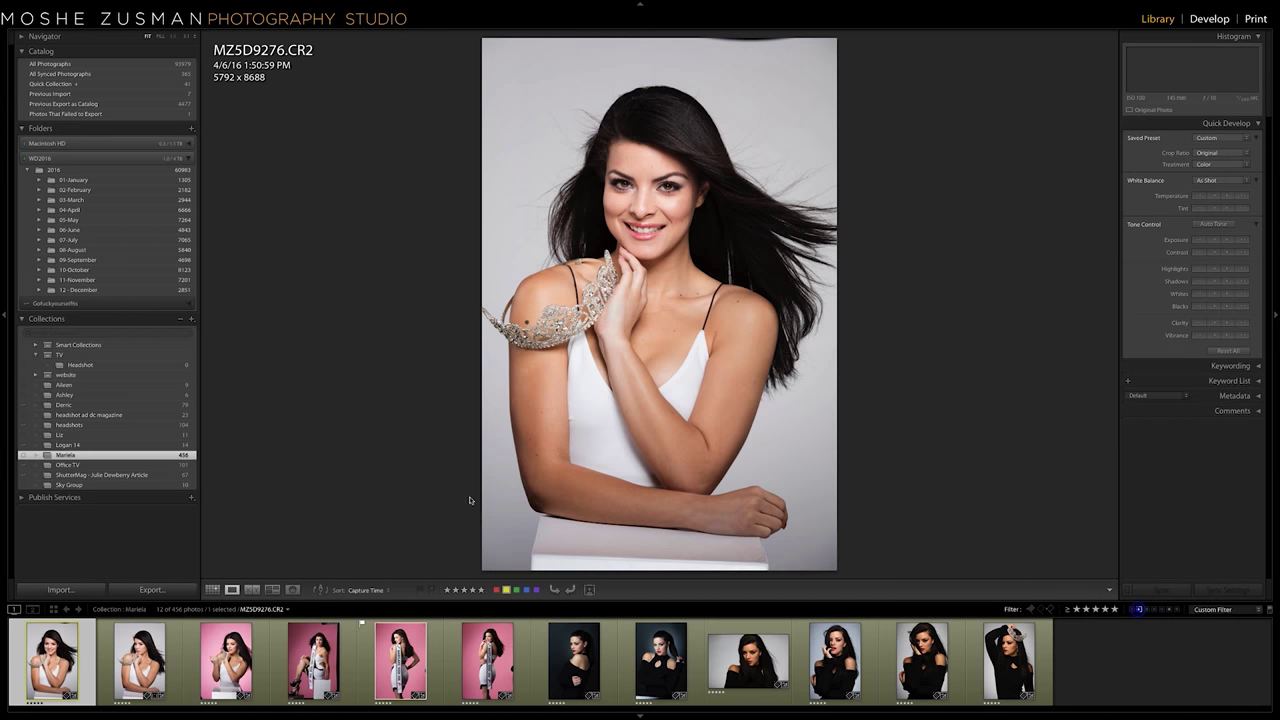
key("super+a")
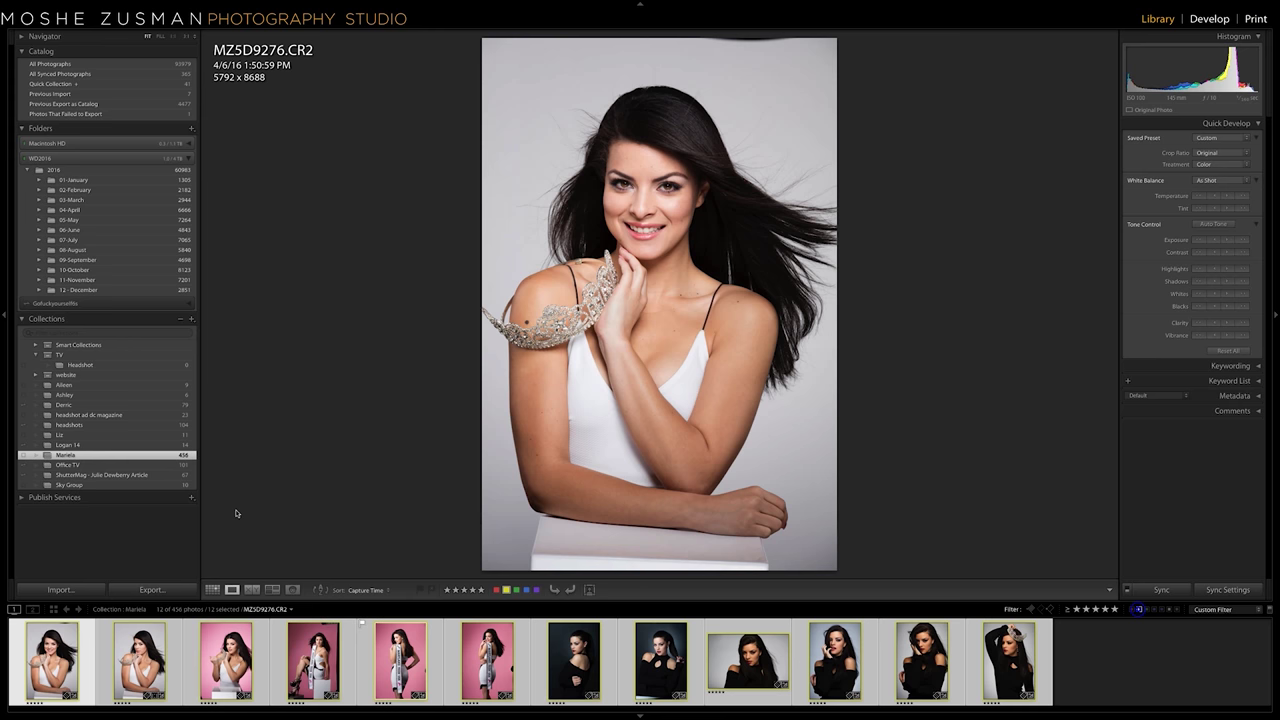
key("n")
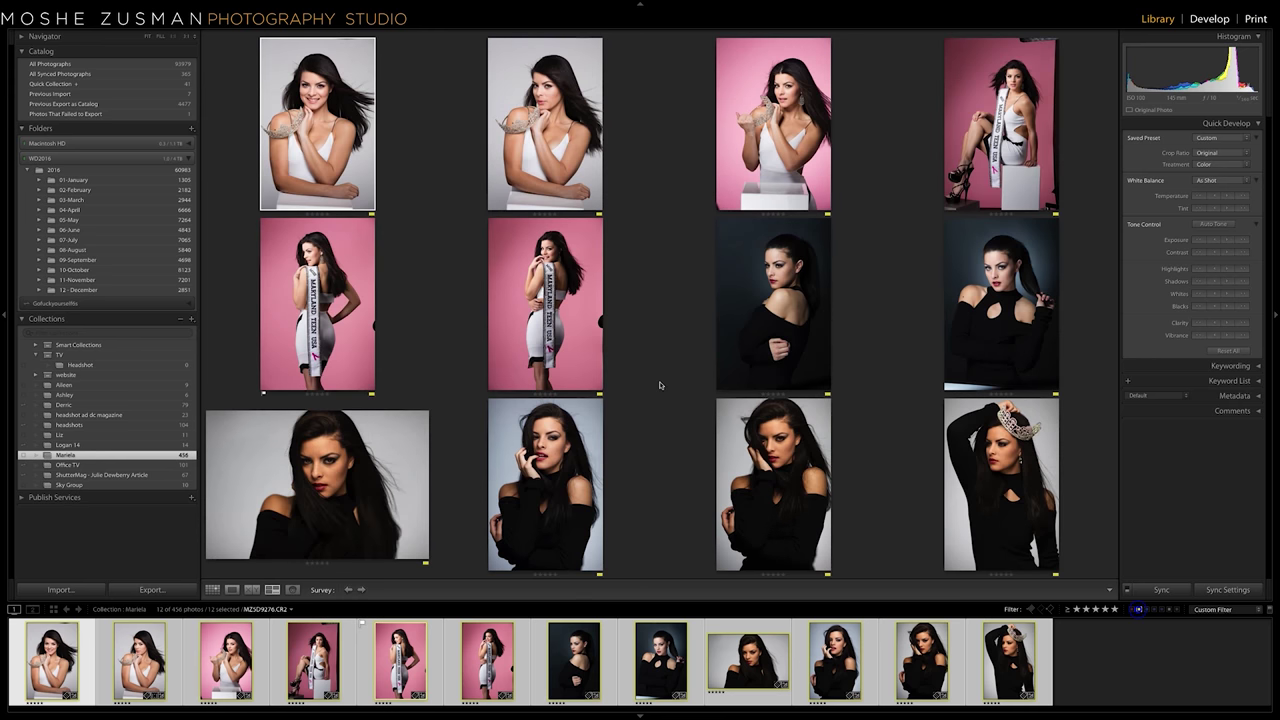
left_click(1131, 610)
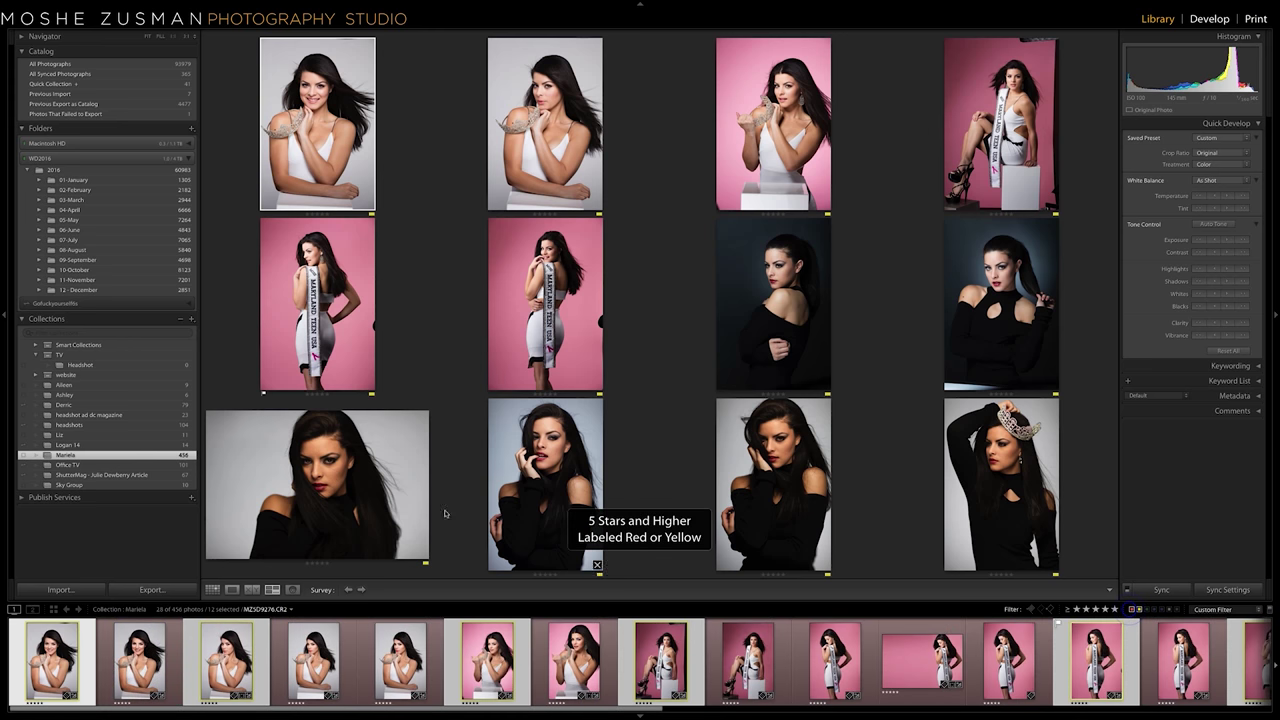
key("ctrl+a")
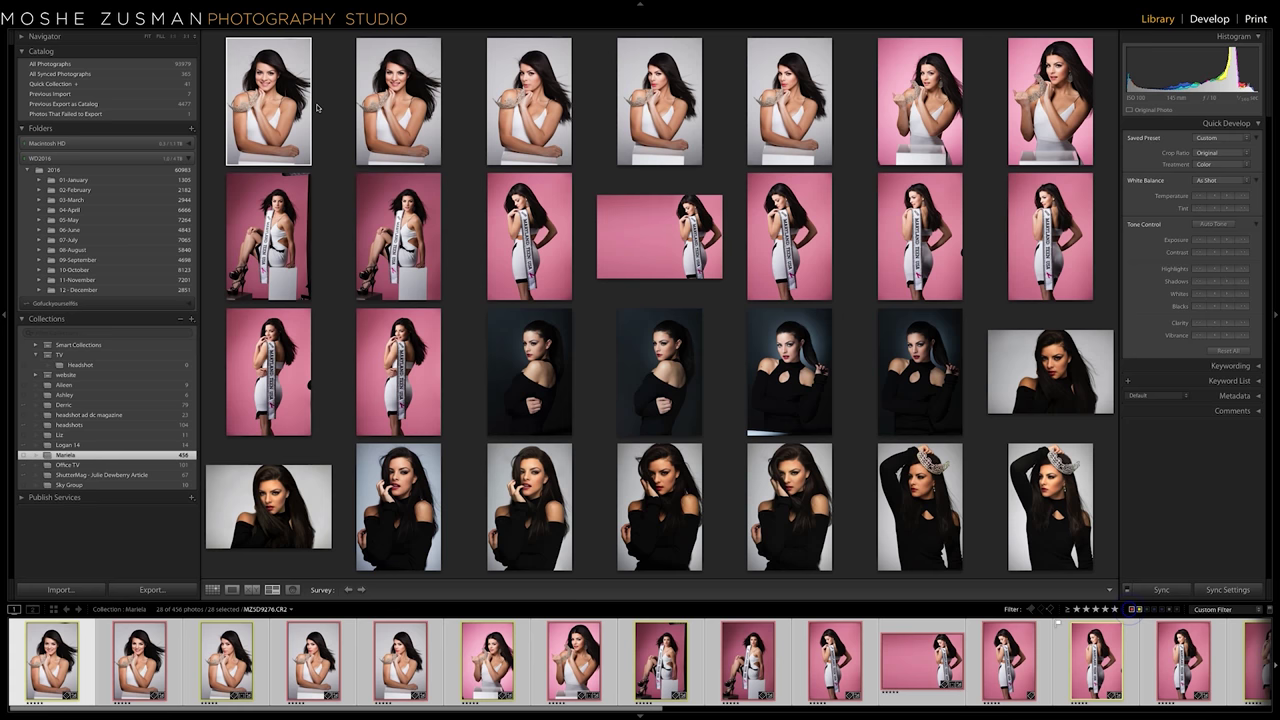
Open MZ5D9276.CR2 in Loupe view and compare it repeatedly with its retouched version MZ5D9276_EDT.jpg.
double_click(270, 113)
key("Right")
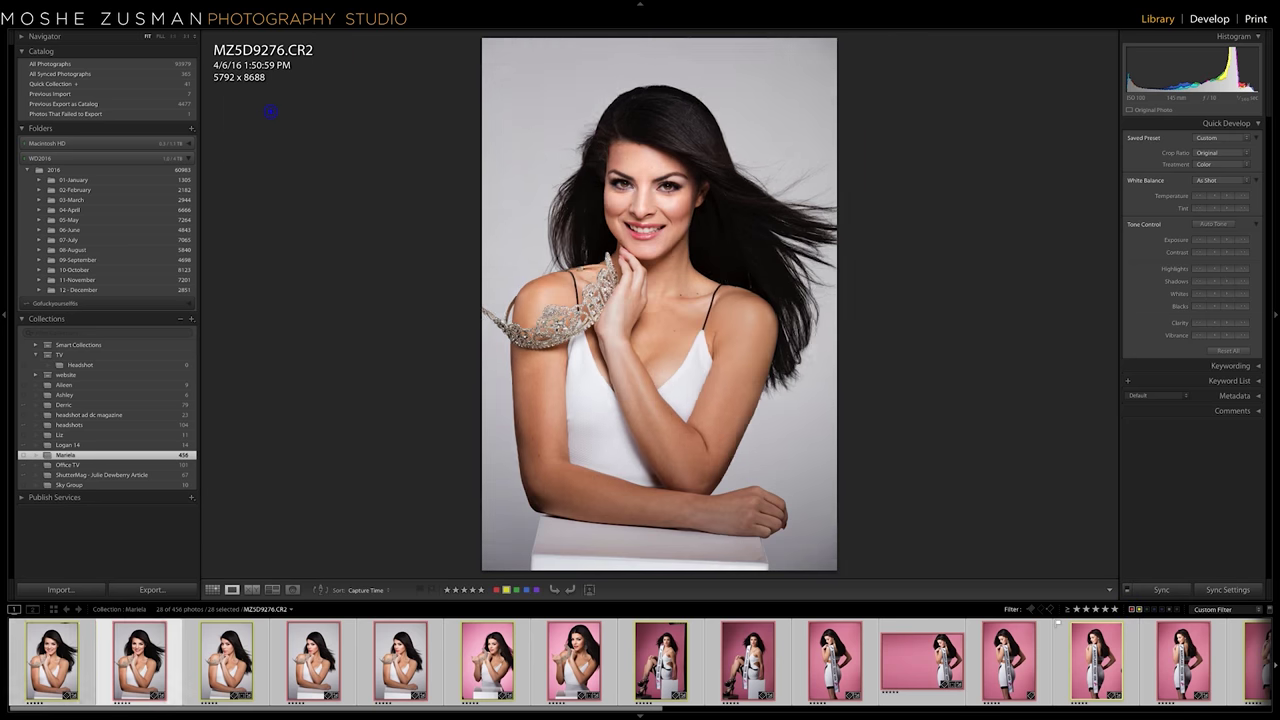
key("Left")
key("Right")
key("Left")
key("Right")
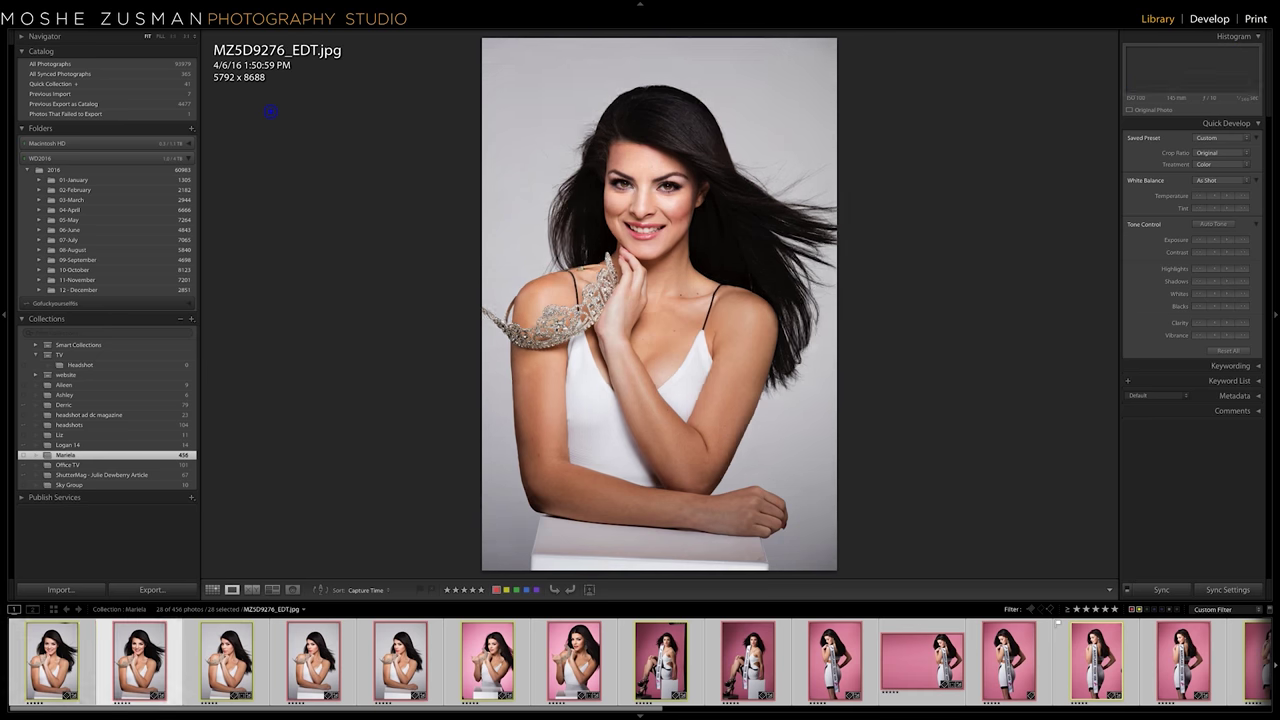
key("Left")
key("Right")
key("Left")
key("Right")
key("Left")
key("Right")
key("Left")
key("Right")
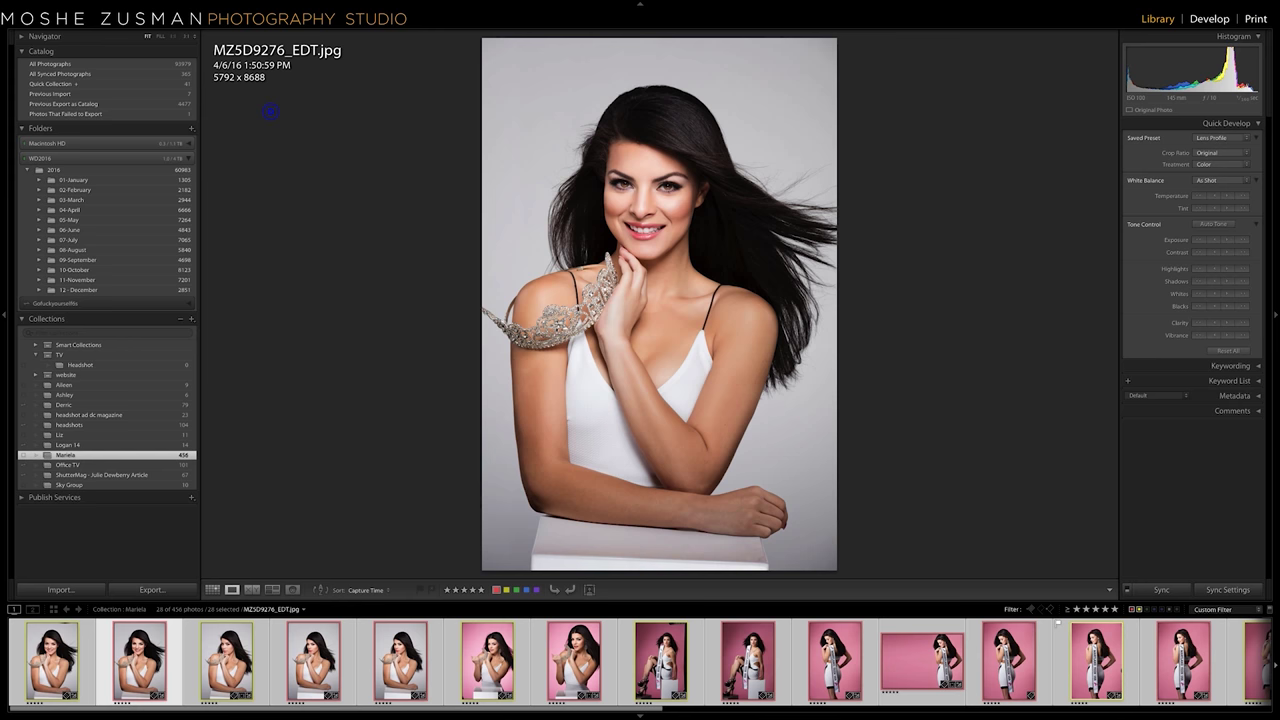
key("Left")
key("Right")
key("Left")
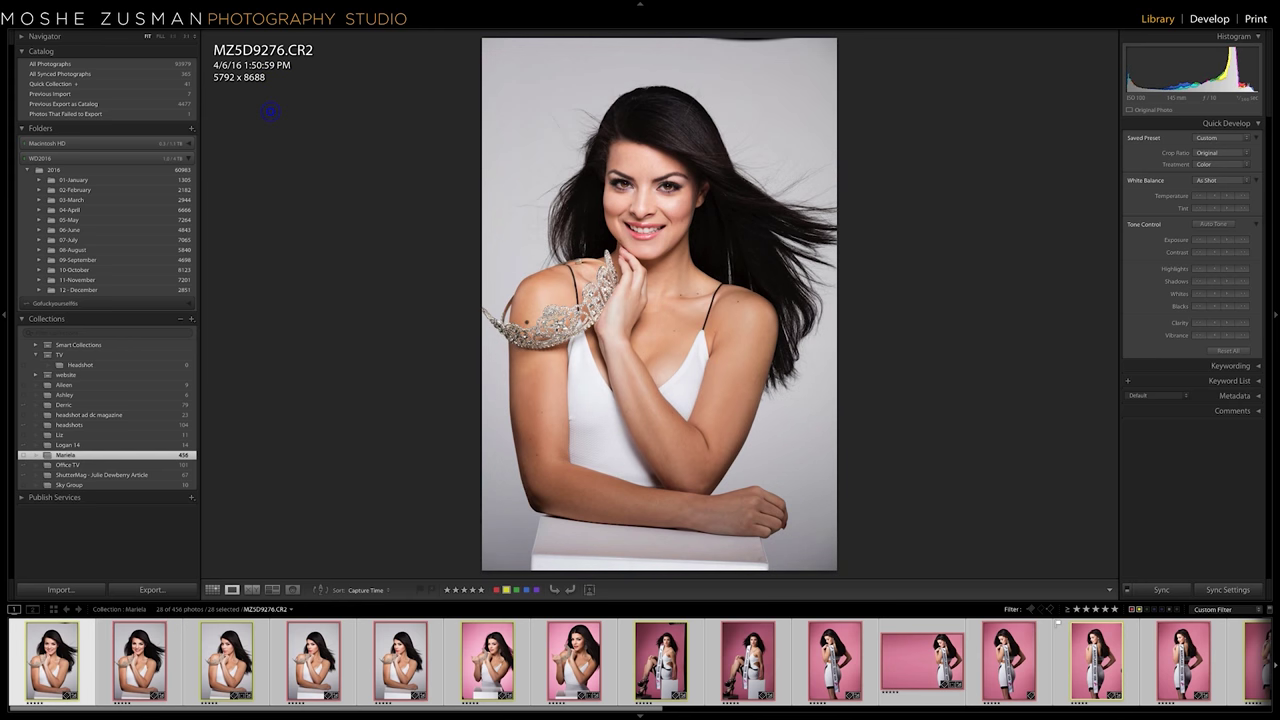
key("Right")
key("Left")
key("Right")
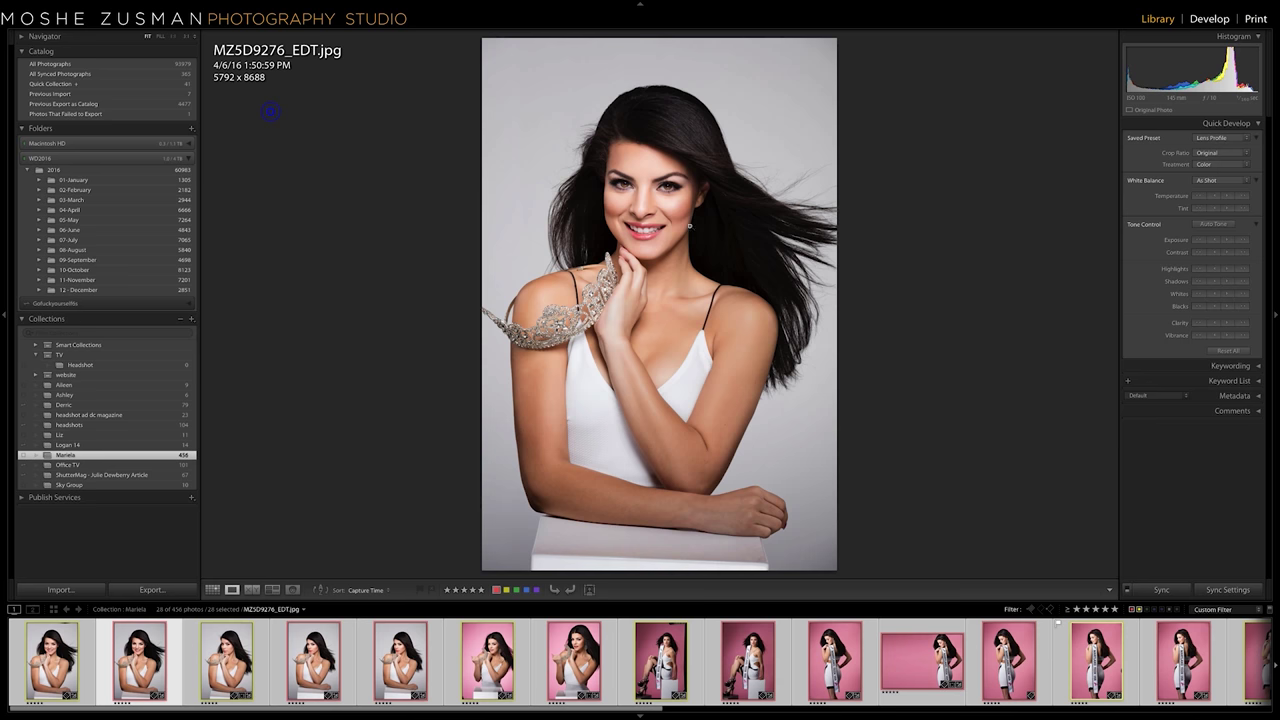
key("Left")
key("Right")
key("Left")
key("Right")
Compare MZ5D9278.CR2 with its retouched versions, finishing on MZ5D9278_EDT_sRGB.jpg.
key("Right")
key("Right")
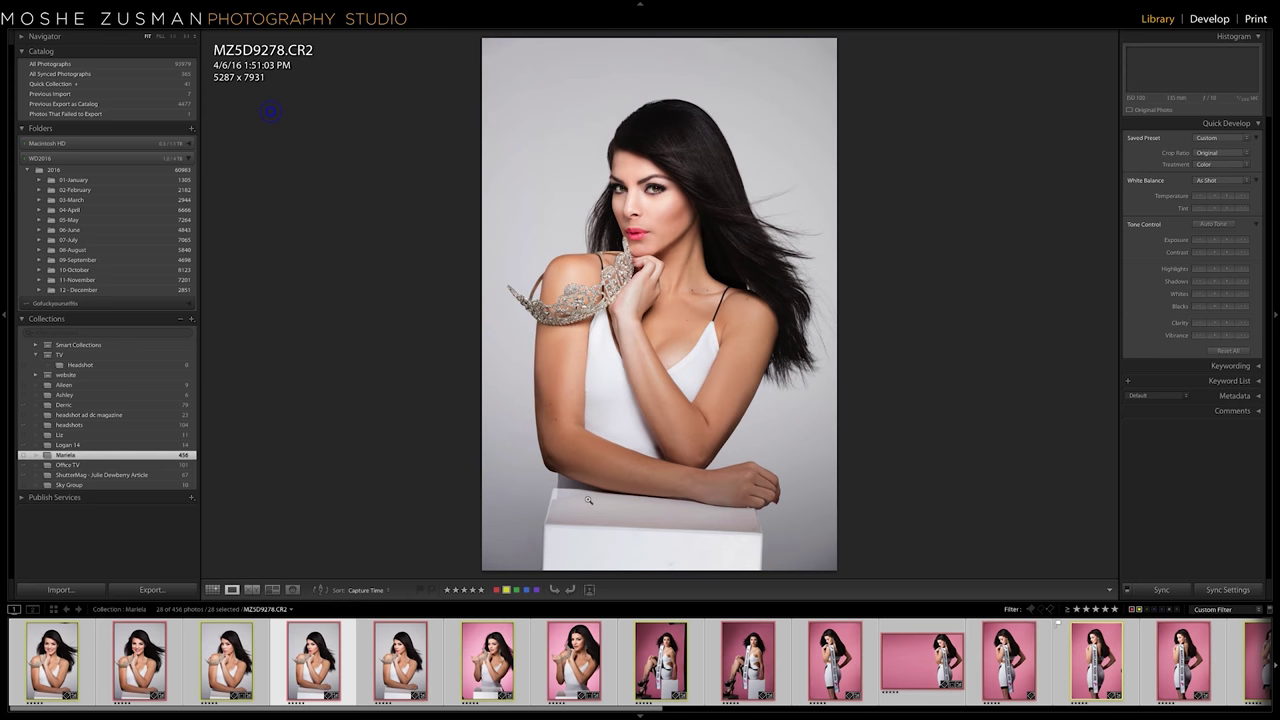
key("Left")
key("Right")
key("Right")
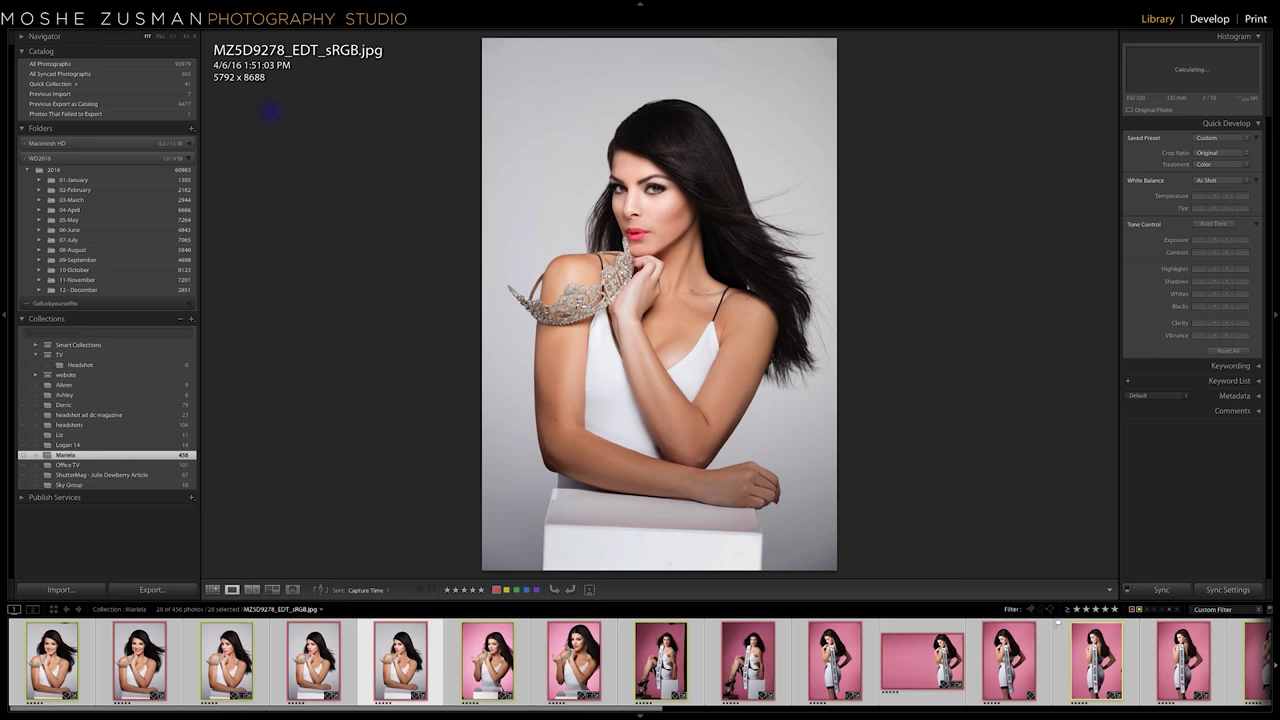
Move past the pink-background crown picks to the retouched seated sash portrait MZ5D9433_EDT.jpg.
key("Right")
key("Right")
key("Right")
key("Right")
Switch back and forth between MZ5D9433.CR2 and MZ5D9433_EDT.jpg to compare the background and skin retouching.
key("Left")
key("Right")
key("Left")
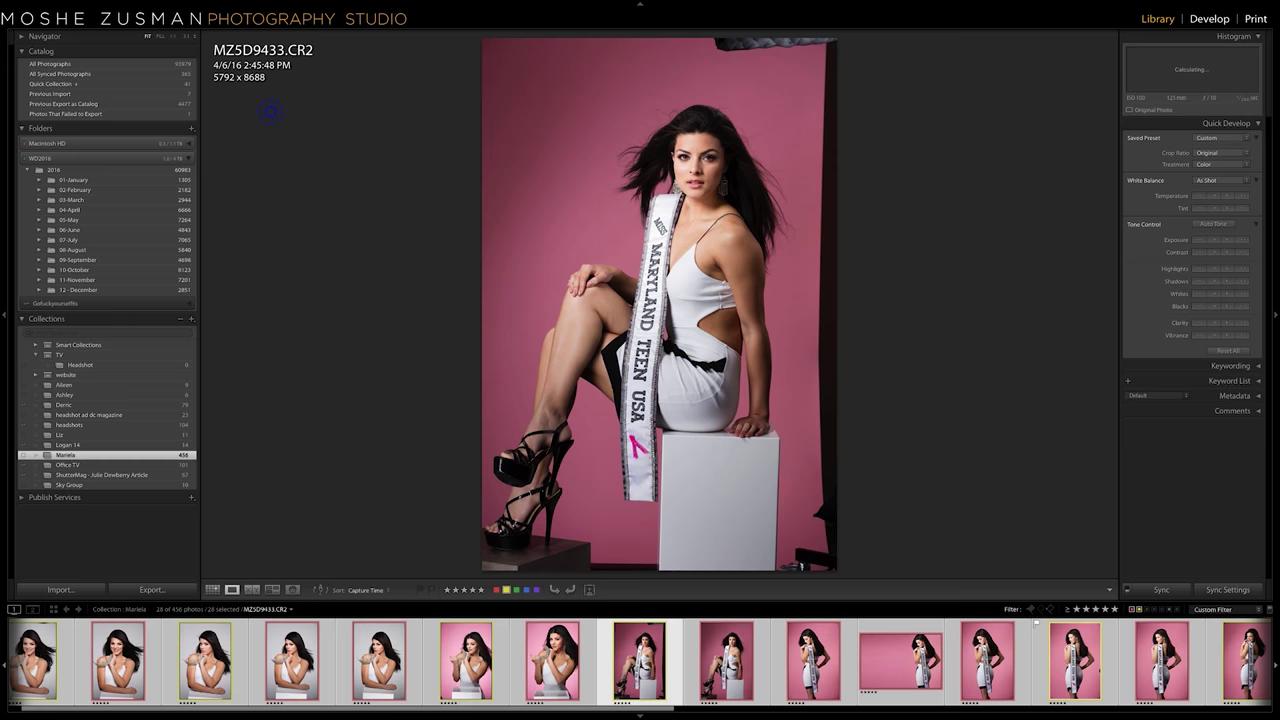
key("Left")
key("Right")
key("Right")
key("Left")
key("Right")
key("Left")
key("Right")
key("Left")
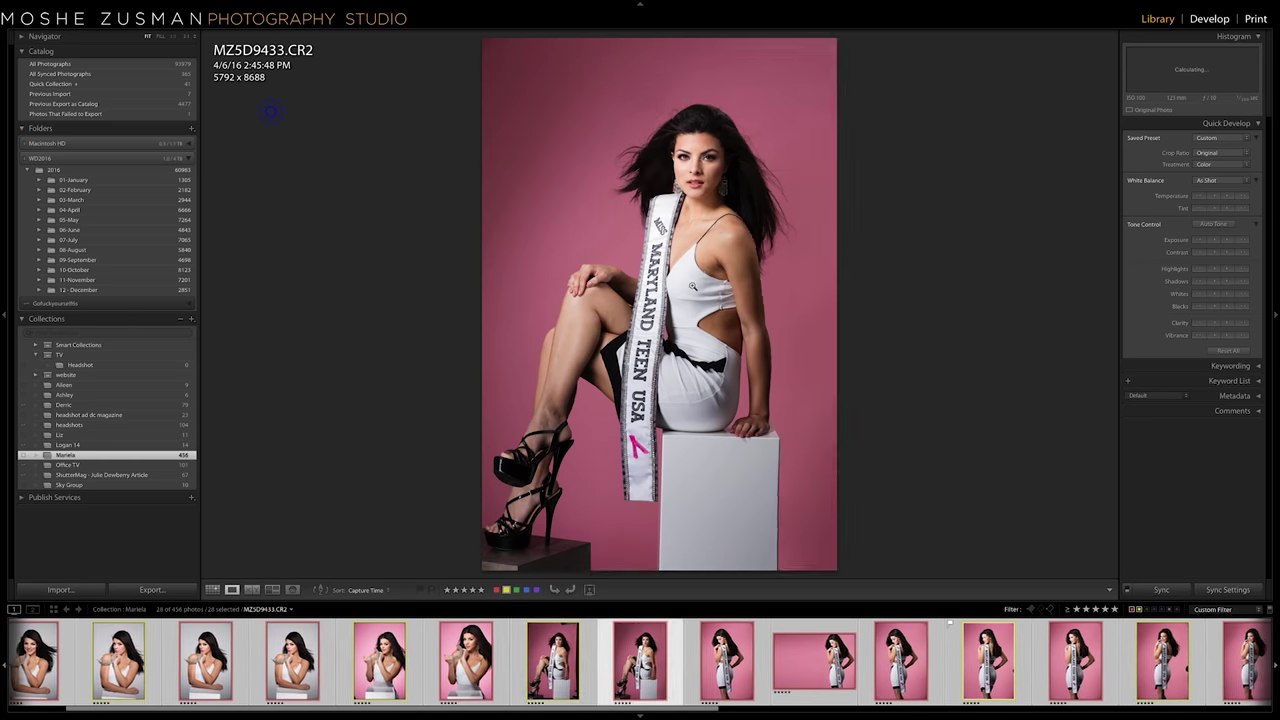
key("Right")
key("Left")
key("Right")
key("Left")
key("Right")
key("Left")
key("Right")
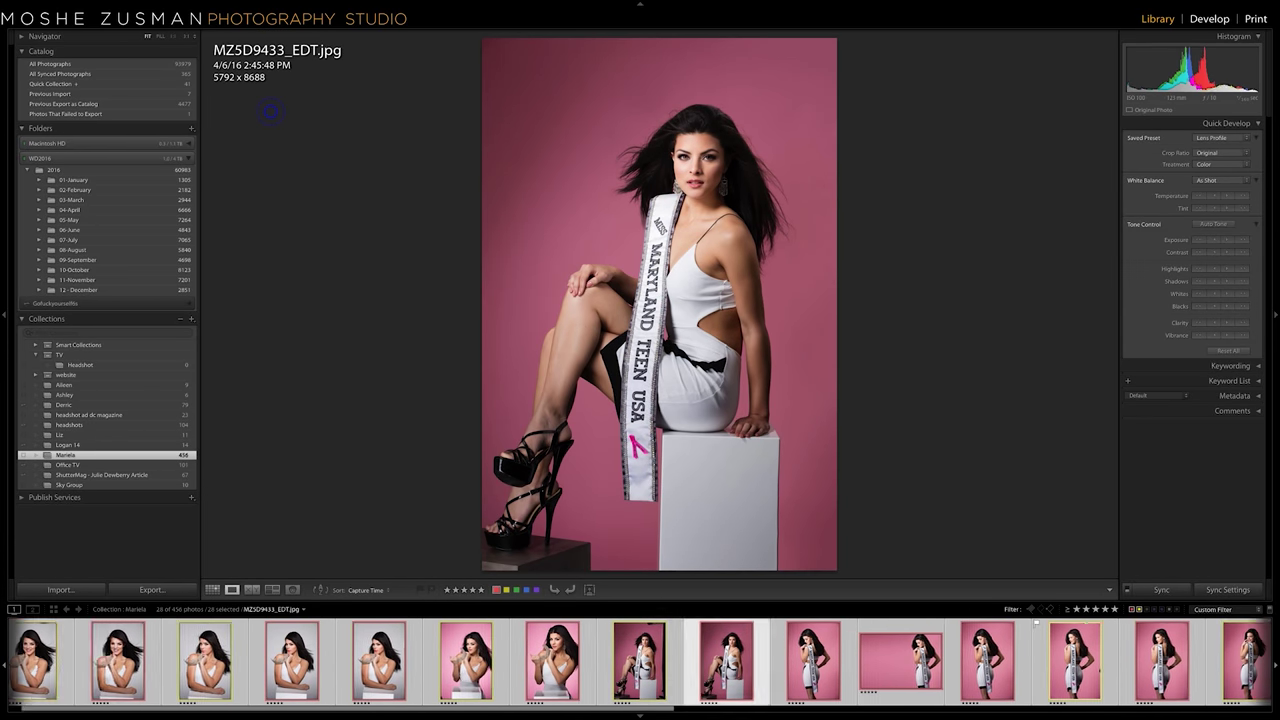
key("Left")
key("Right")
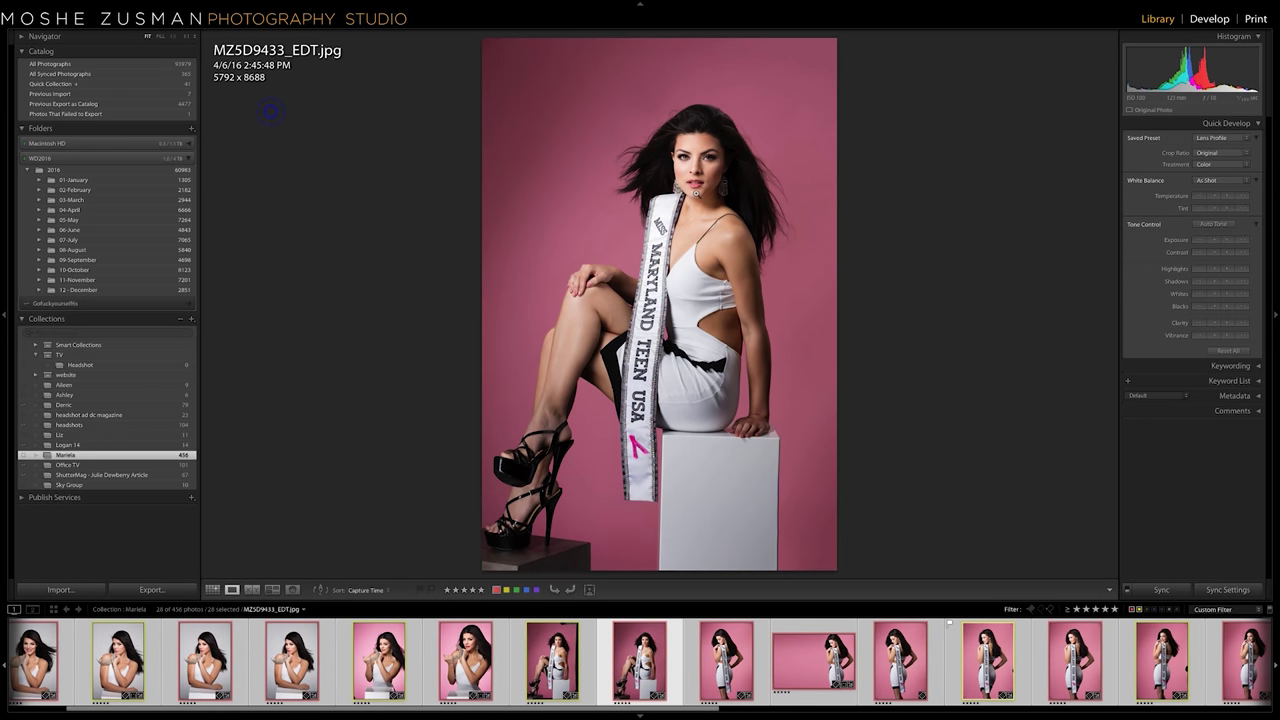
key("Left")
key("Right")
key("Left")
key("Right")
Compare the retouched MZ5D9470 versions: the Adobe1998 portrait, the wide sRGB copy and the sRGB portrait.
key("Right")
key("Right")
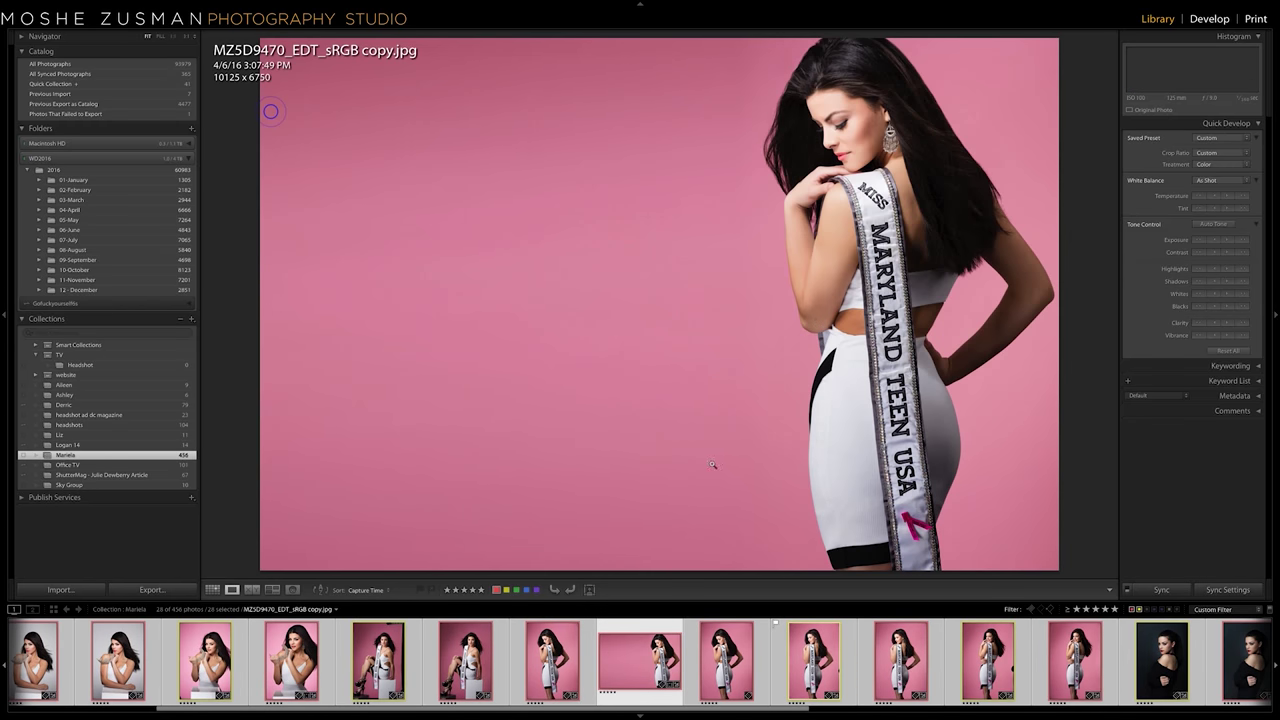
key("Right")
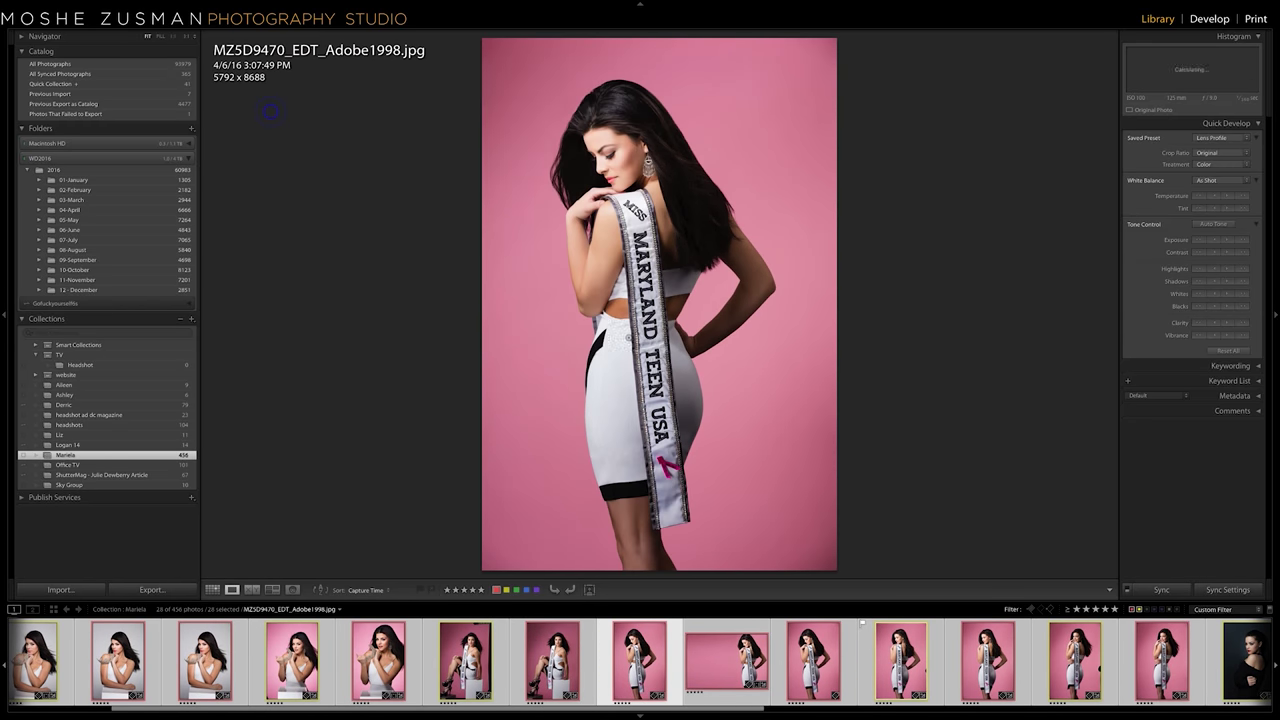
key("Left")
key("Right")
key("Right")
key("Left")
key("Left")
key("Right")
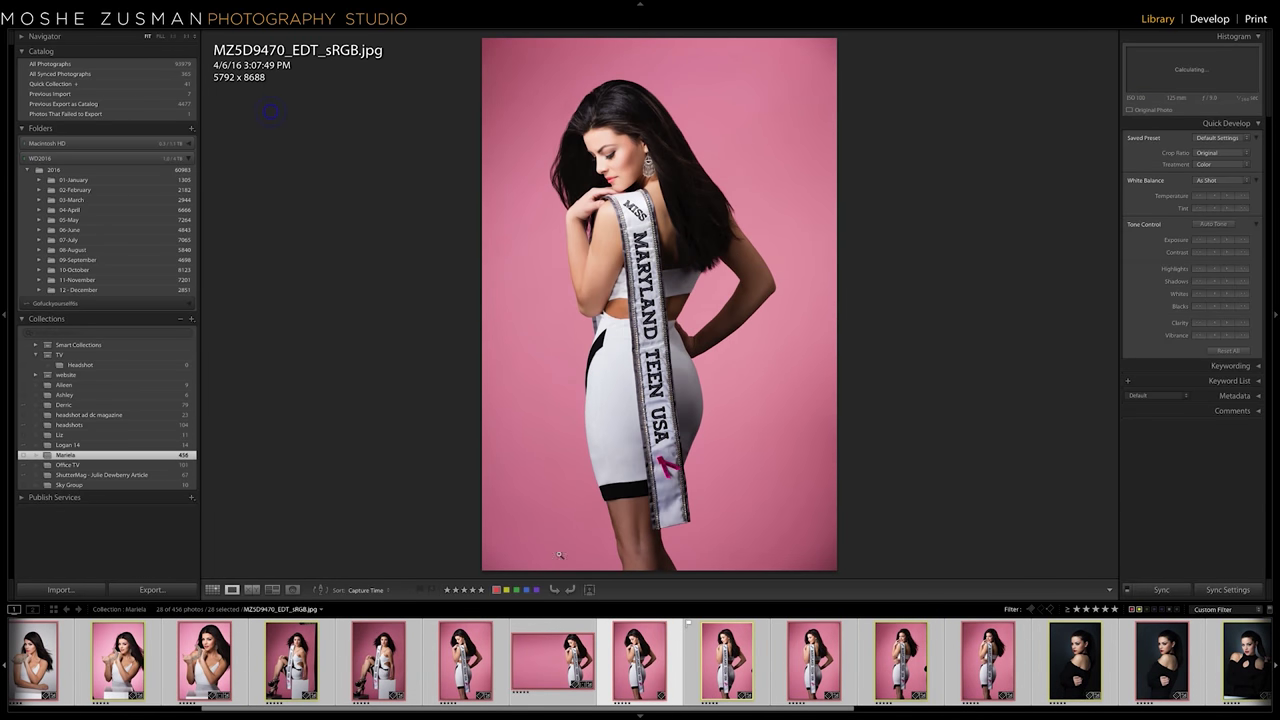
Move on to MZ5D9493.CR2 and compare it with its retouched version MZ5D9493_EDT.jpg.
key("Right")
key("Right")
key("Right")
key("Left")
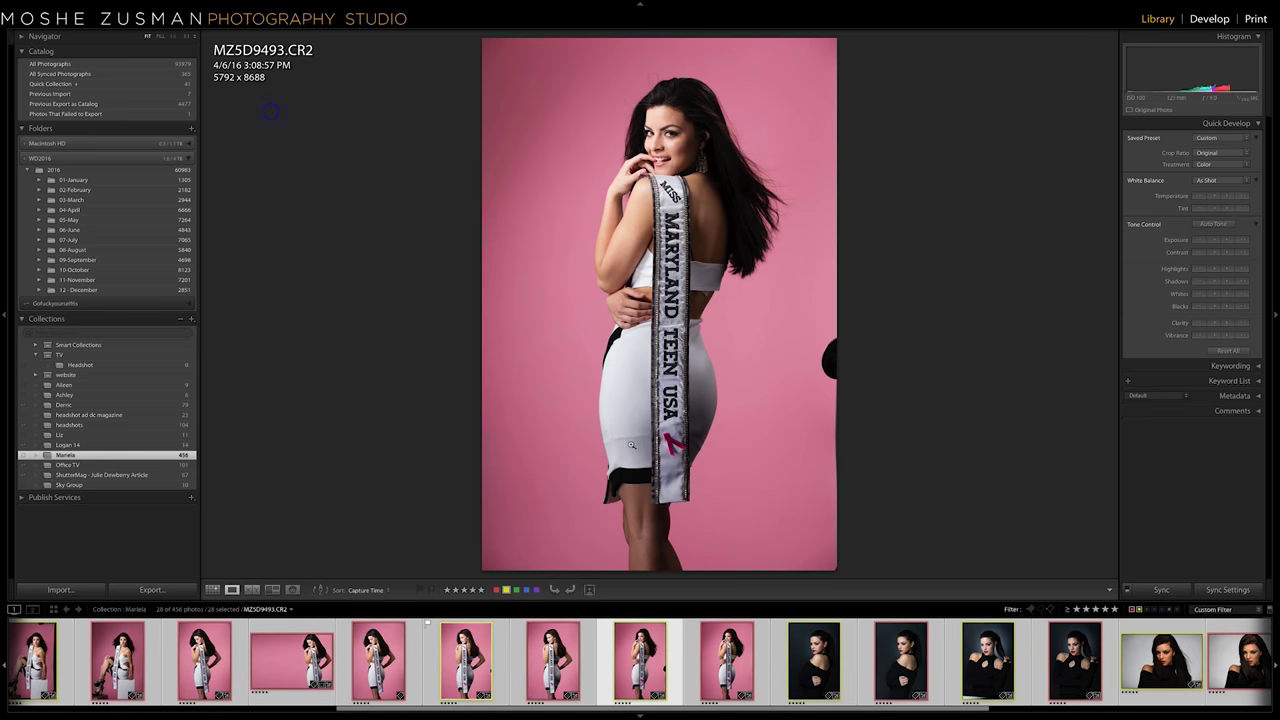
key("Left")
key("Right")
key("Right")
key("Left")
key("Right")
key("Left")
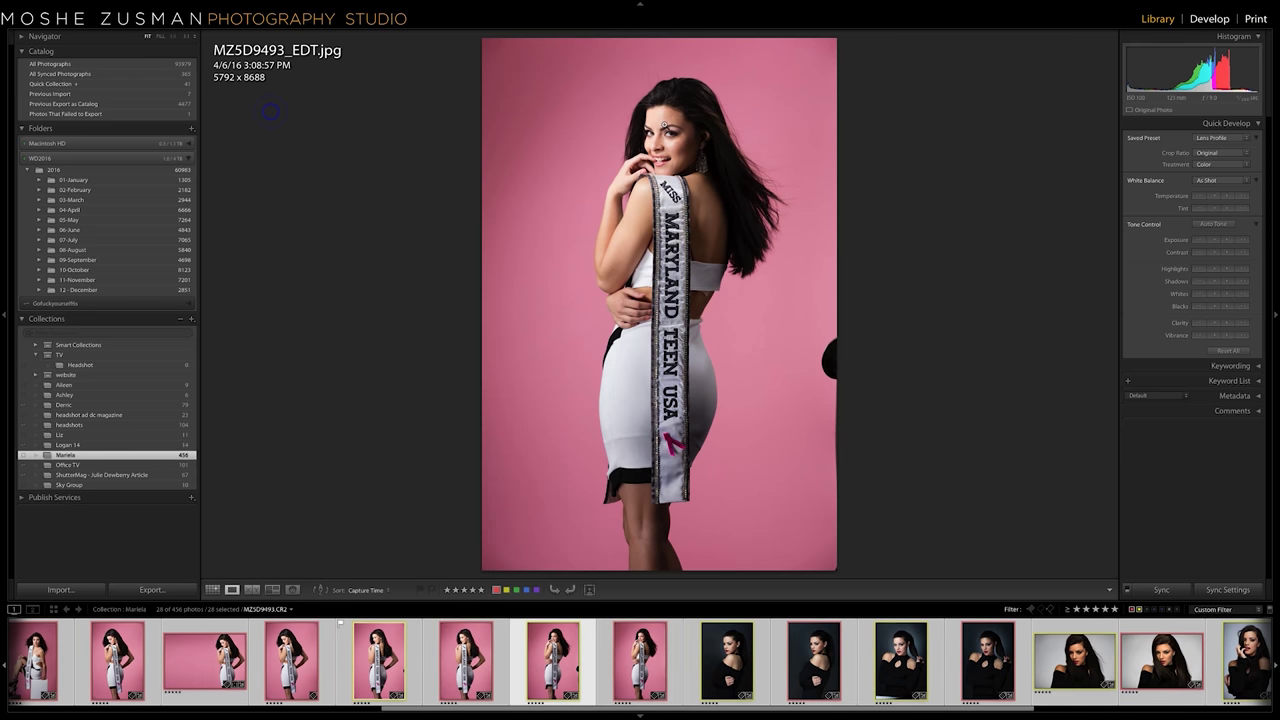
key("Right")
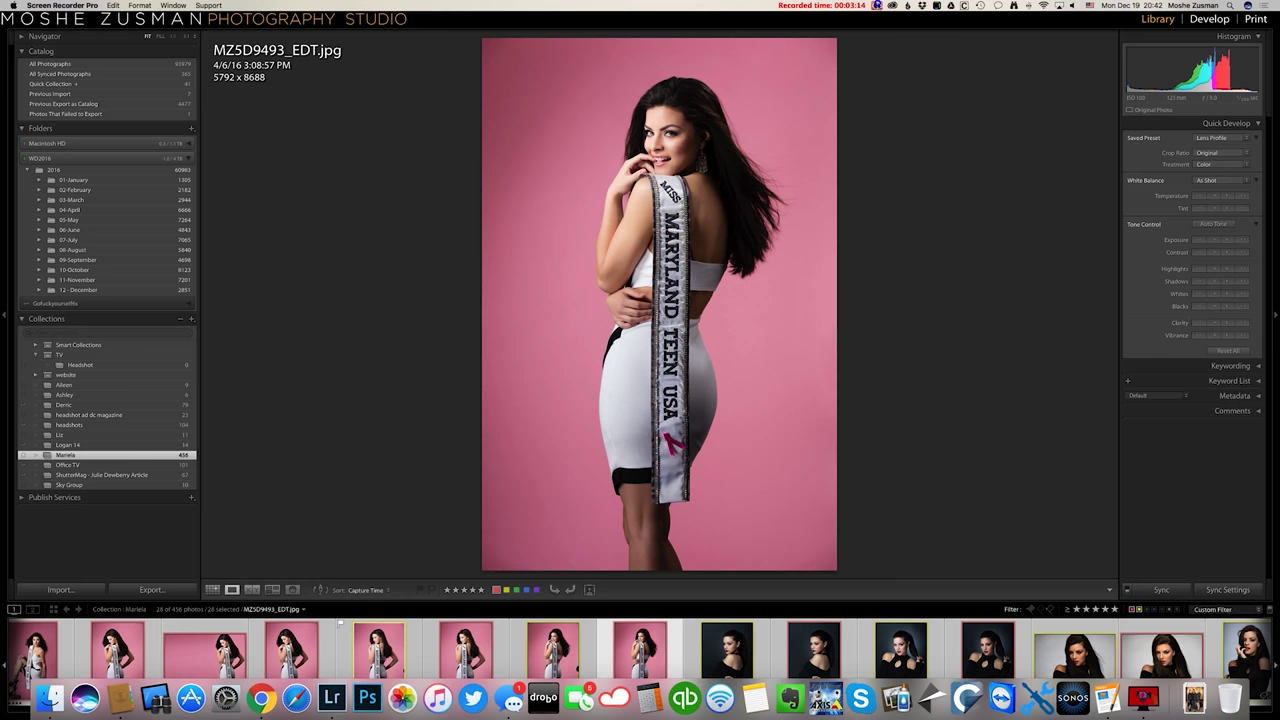
left_click(877, 5)
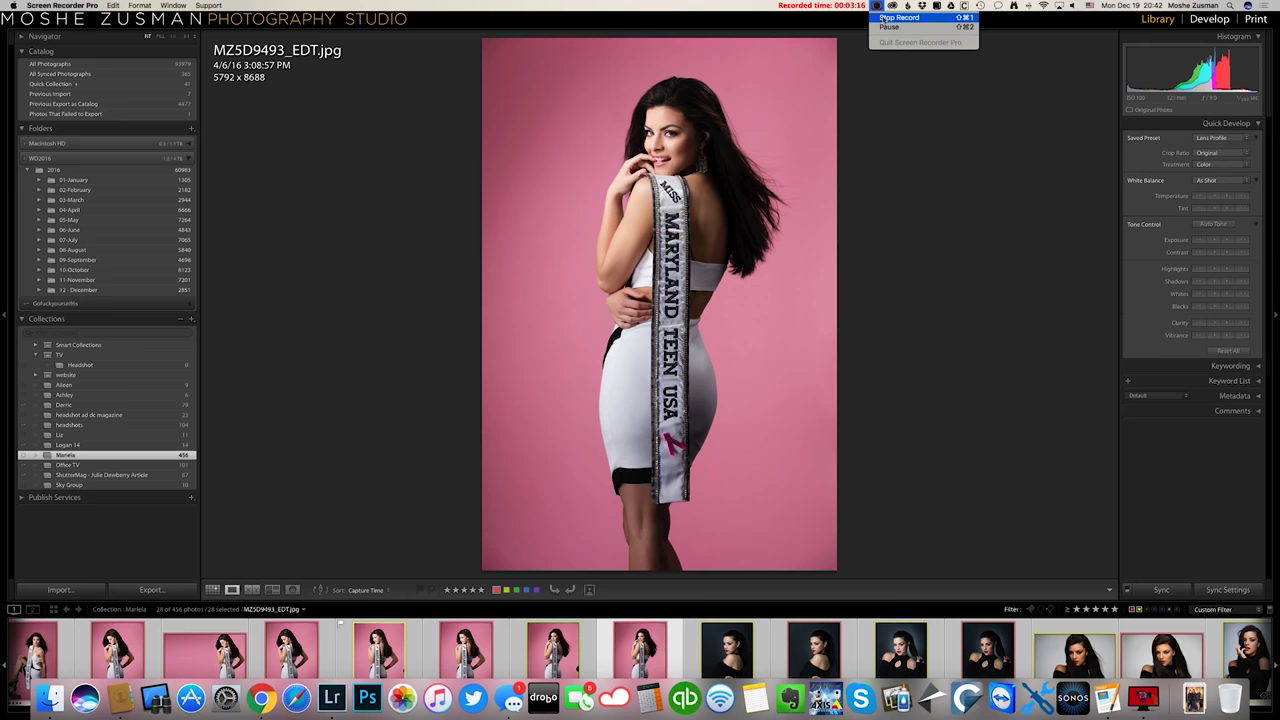